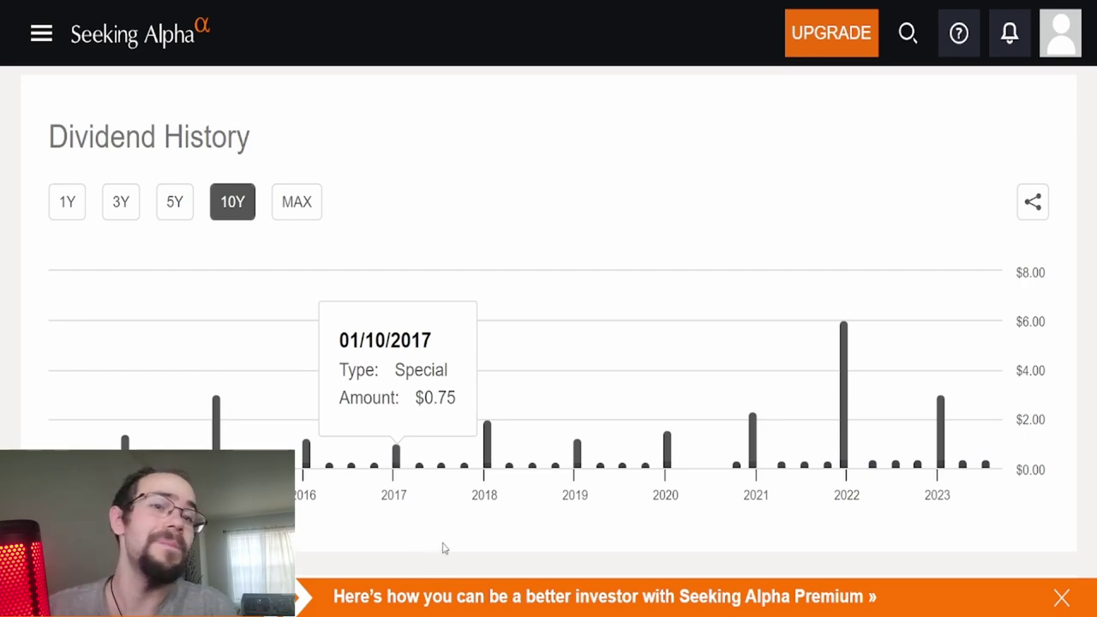
Open the Dividend Scorecard for BKE and review its Dividend Summary and Last Announced Dividend figures
scroll(441, 548, up, 10)
scroll(390, 515, up, 2)
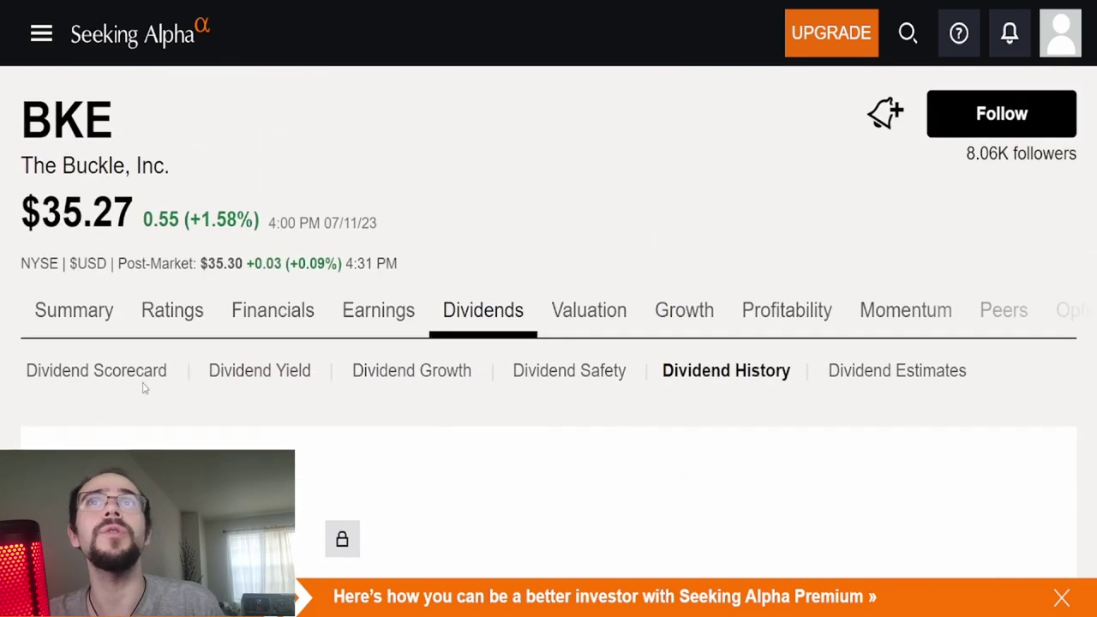
click(94, 382)
scroll(395, 517, down, 8)
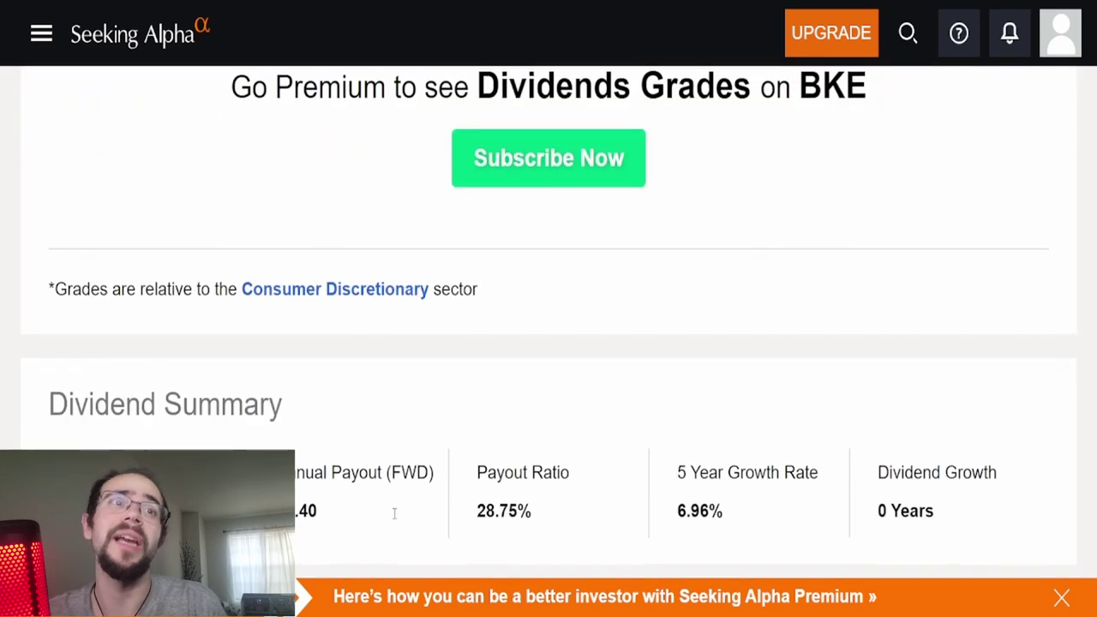
scroll(394, 518, down, 1)
scroll(395, 518, up, 1)
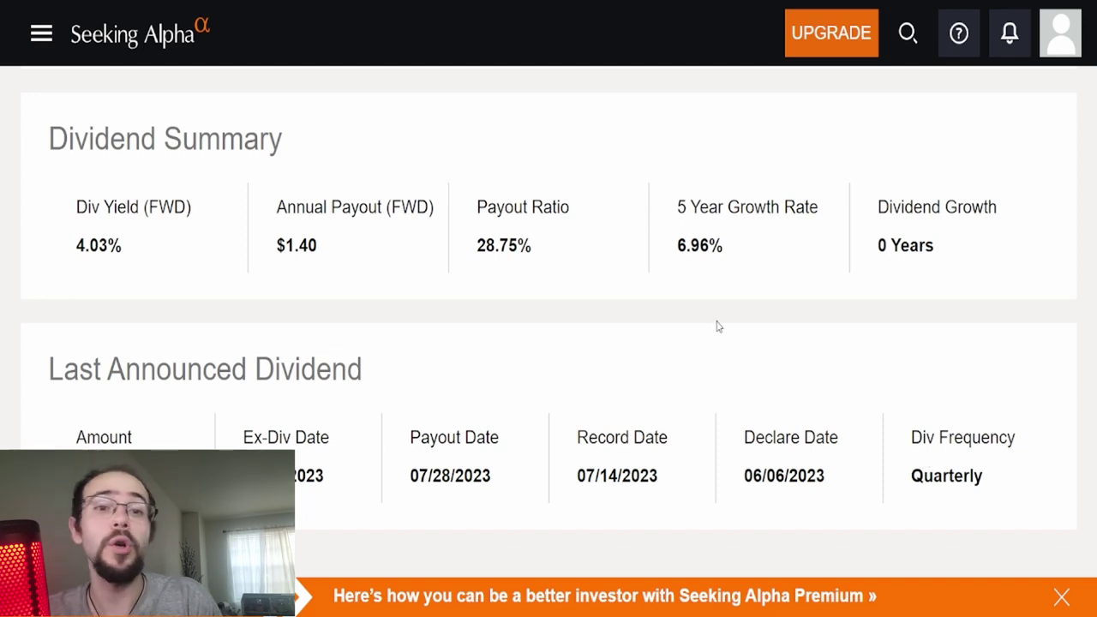
Switch to the Finances spreadsheet in Google Sheets and review the annual dividend cost, remaining free cash flow and last year's cashflow payout ratio
key(alt+Tab)
scroll(653, 334, down, 2)
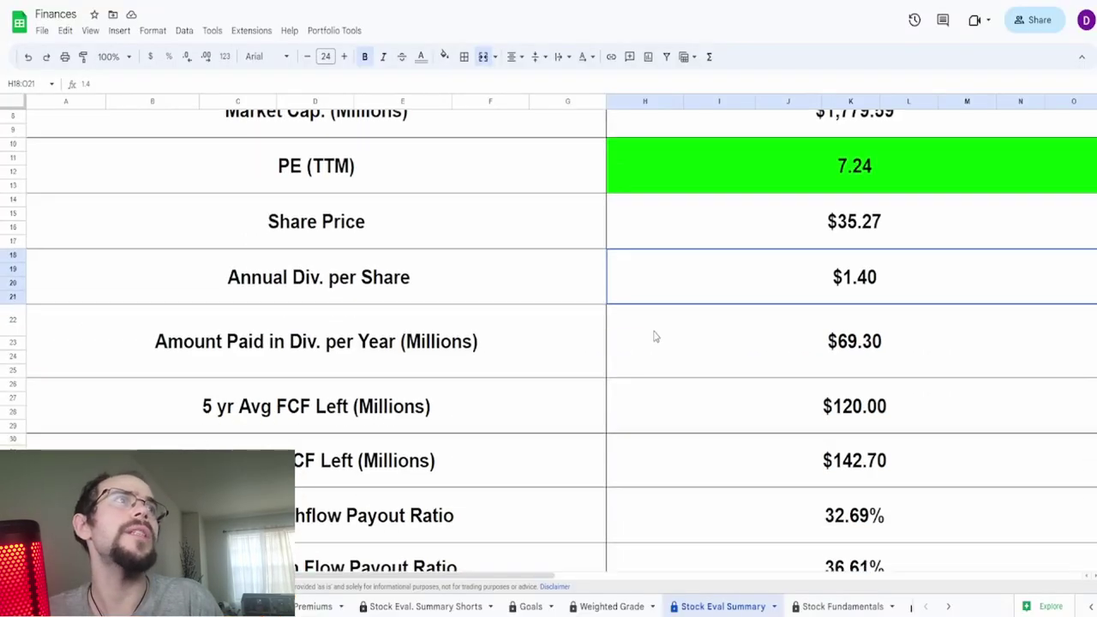
click(795, 350)
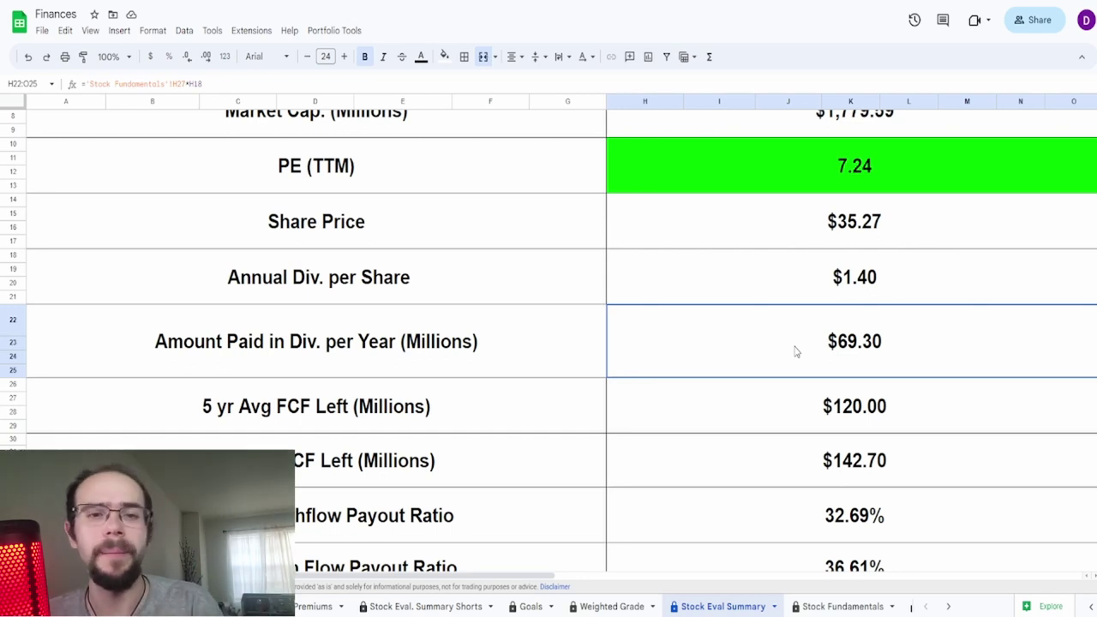
click(784, 420)
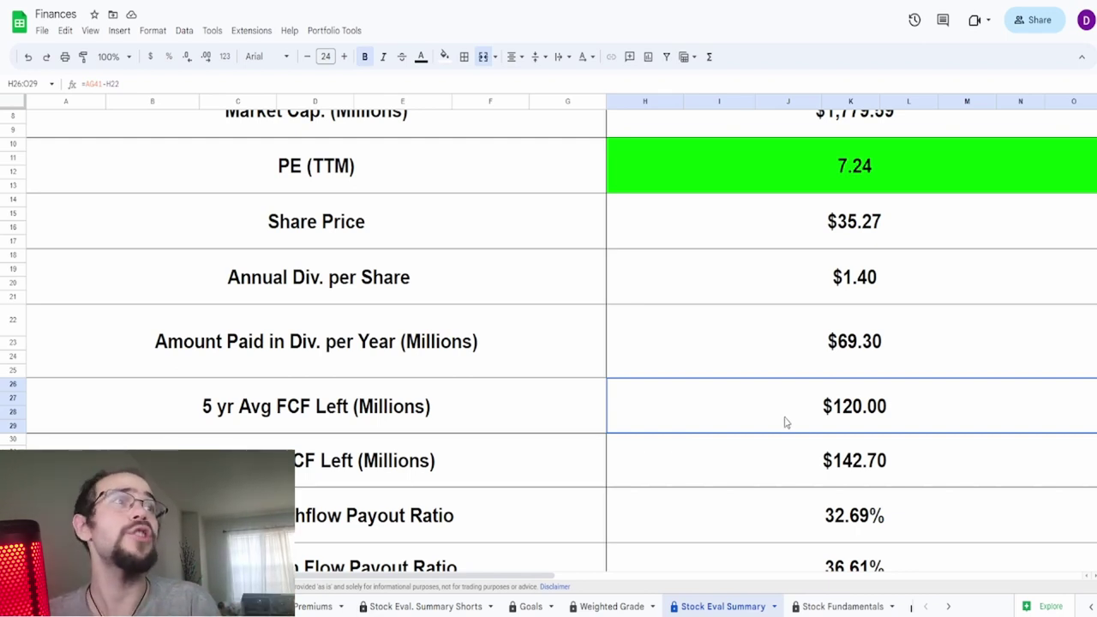
click(797, 464)
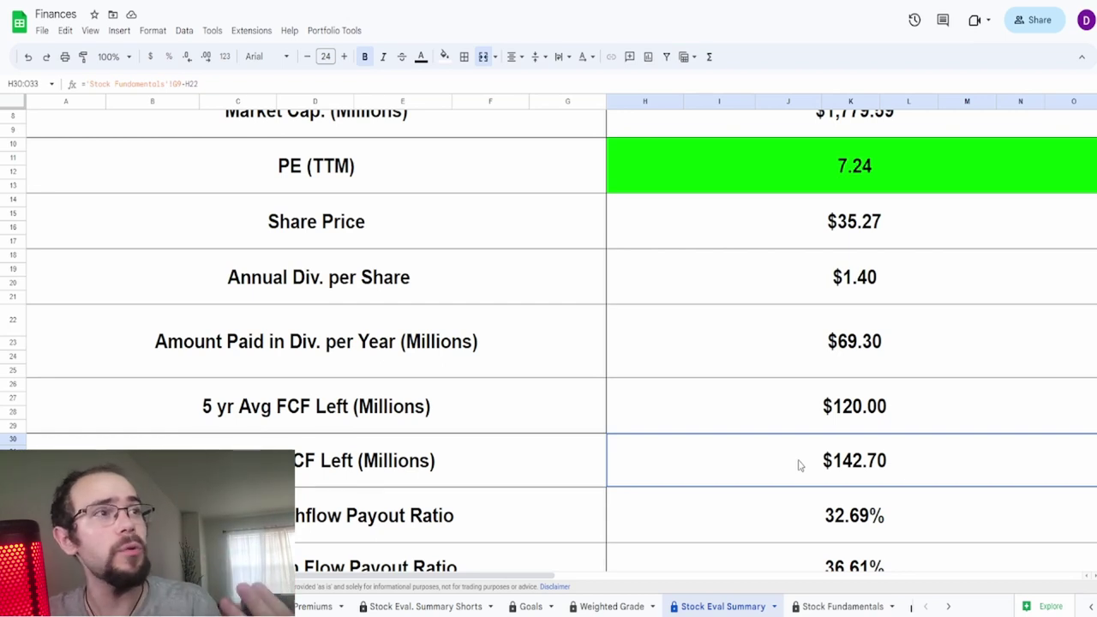
scroll(797, 464, down, 2)
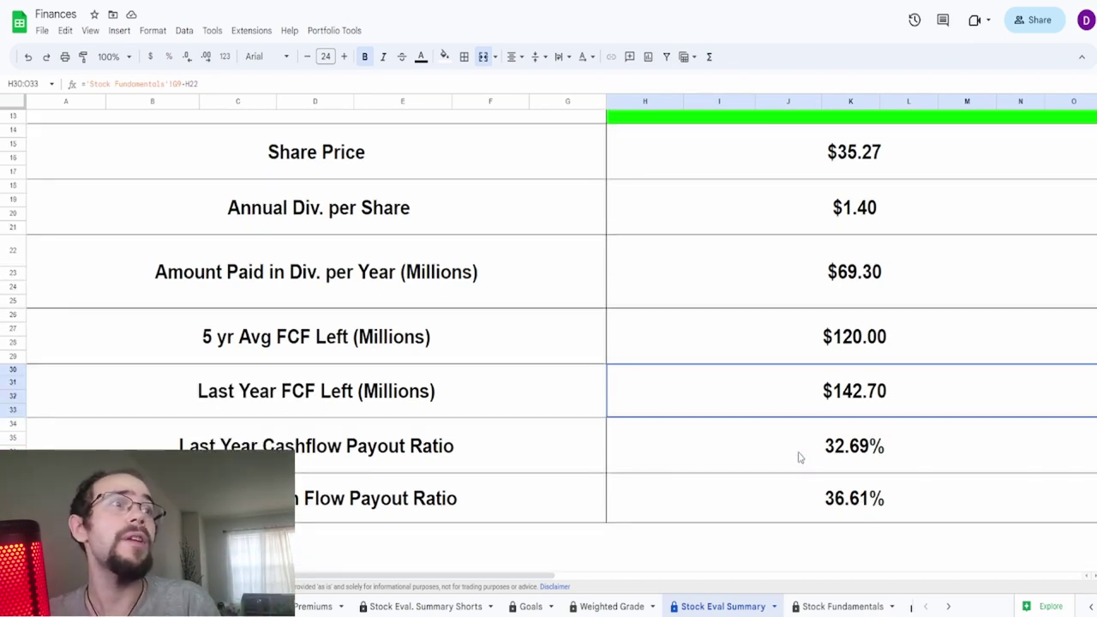
click(797, 456)
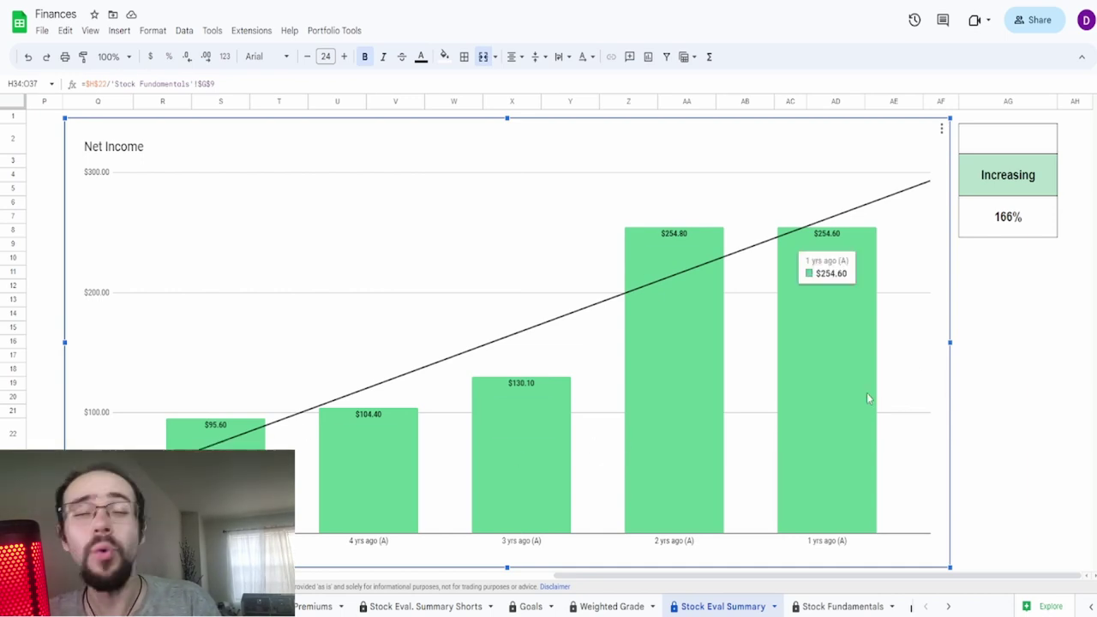
Review the Net Income chart and its growth figures, and enter 55% in the blank cell AG2 beside it
click(1013, 214)
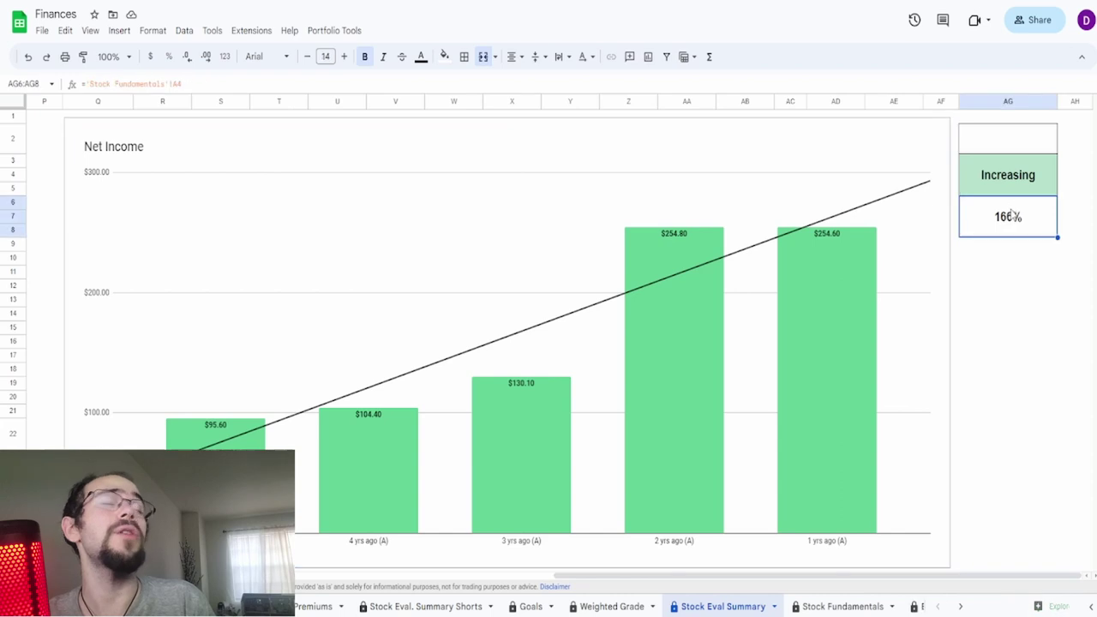
click(806, 445)
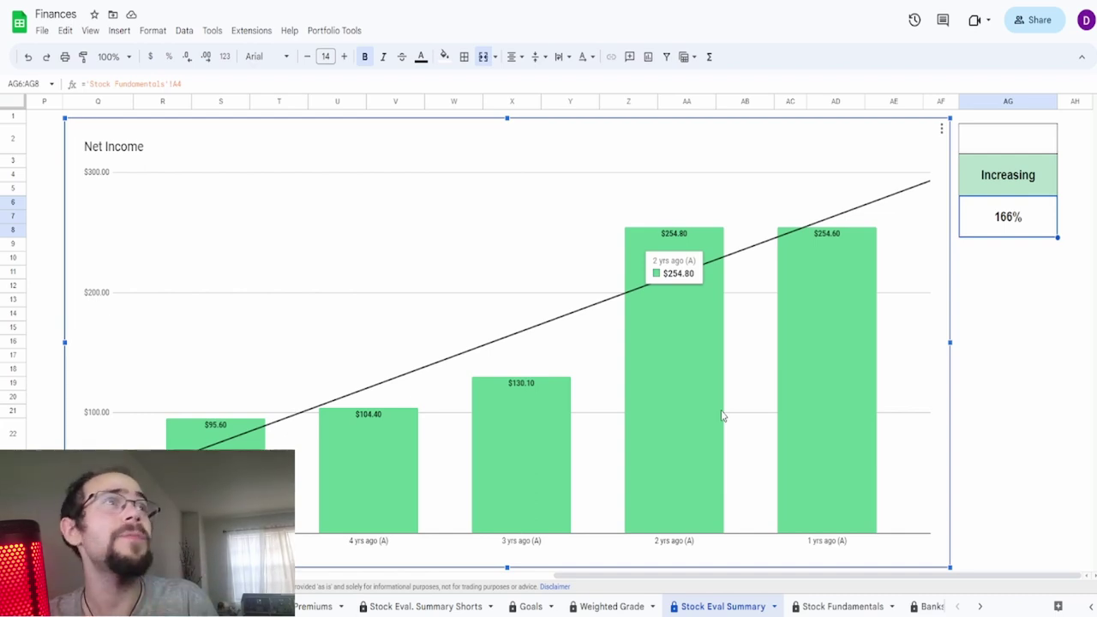
mouse_move(804, 366)
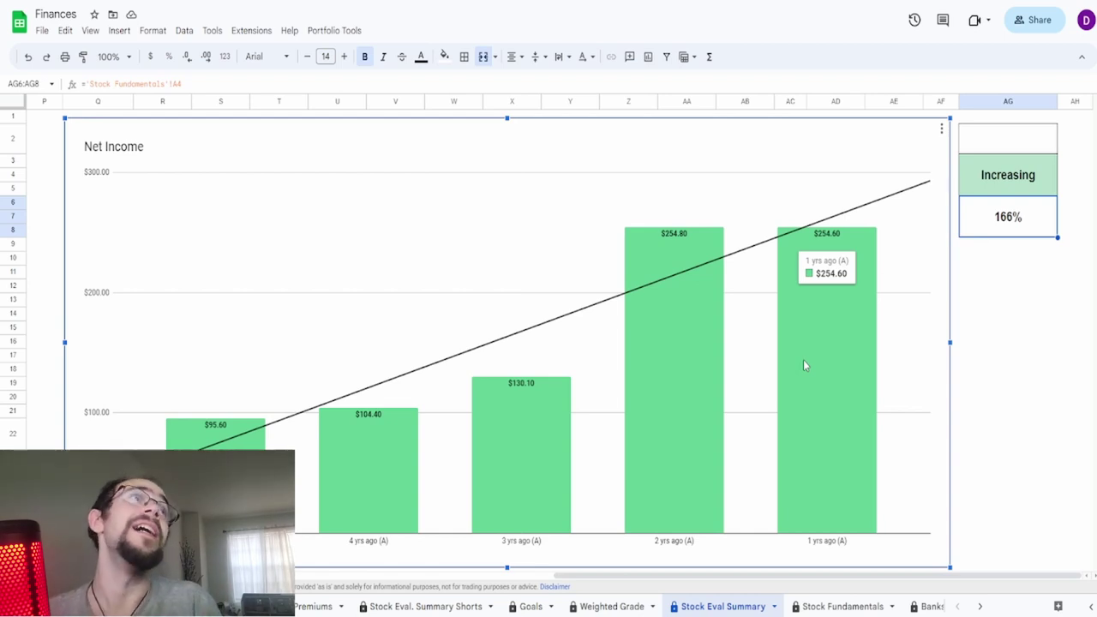
click(1026, 166)
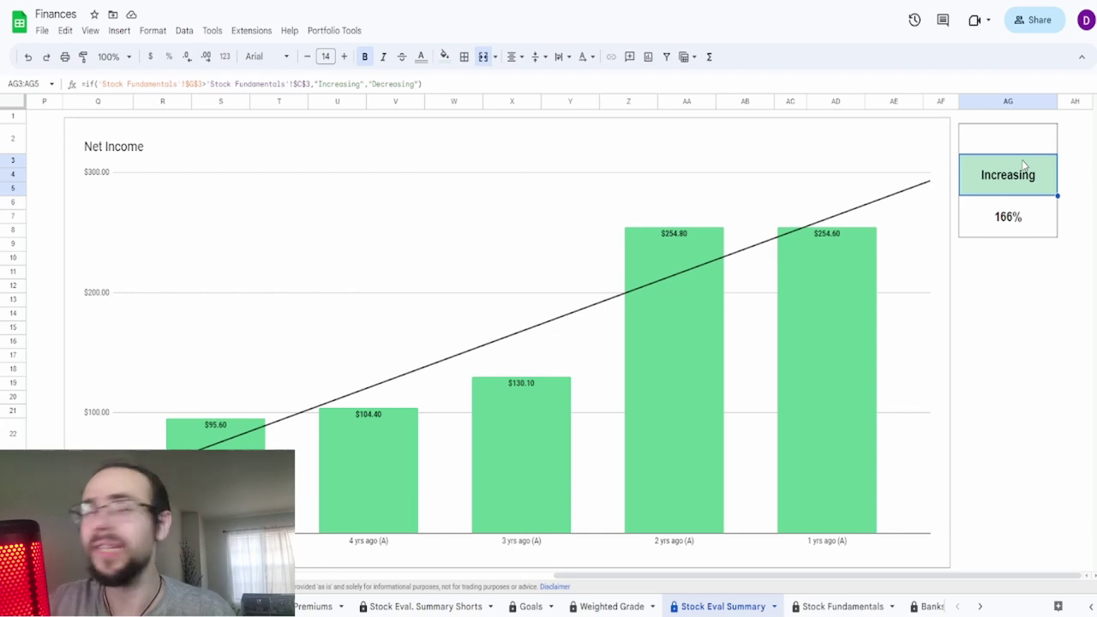
click(1027, 152)
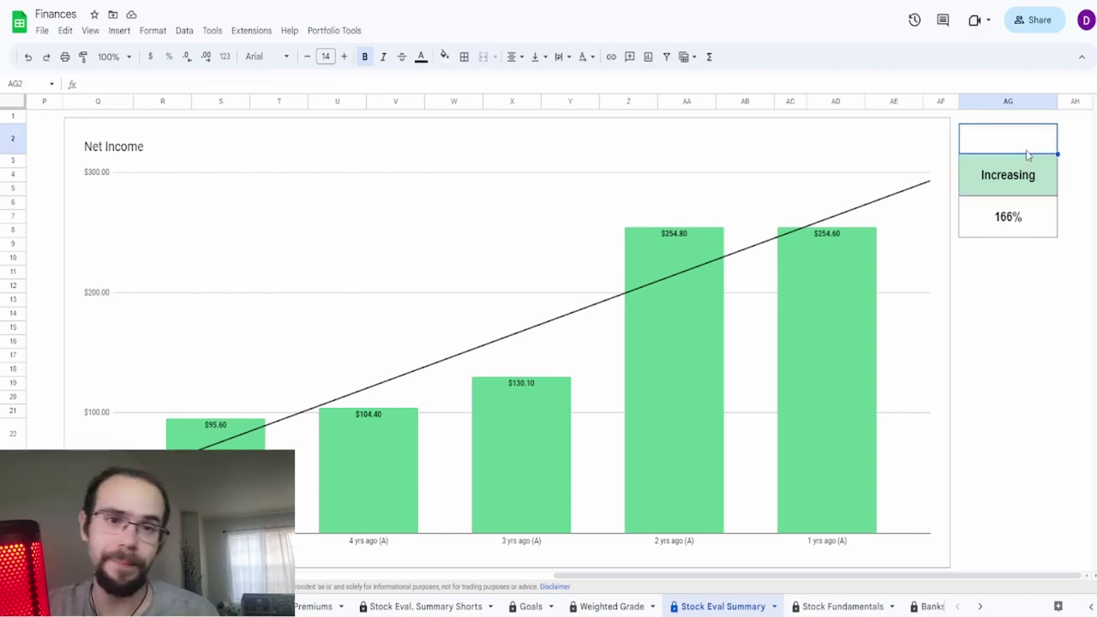
text(55%)
key(Return)
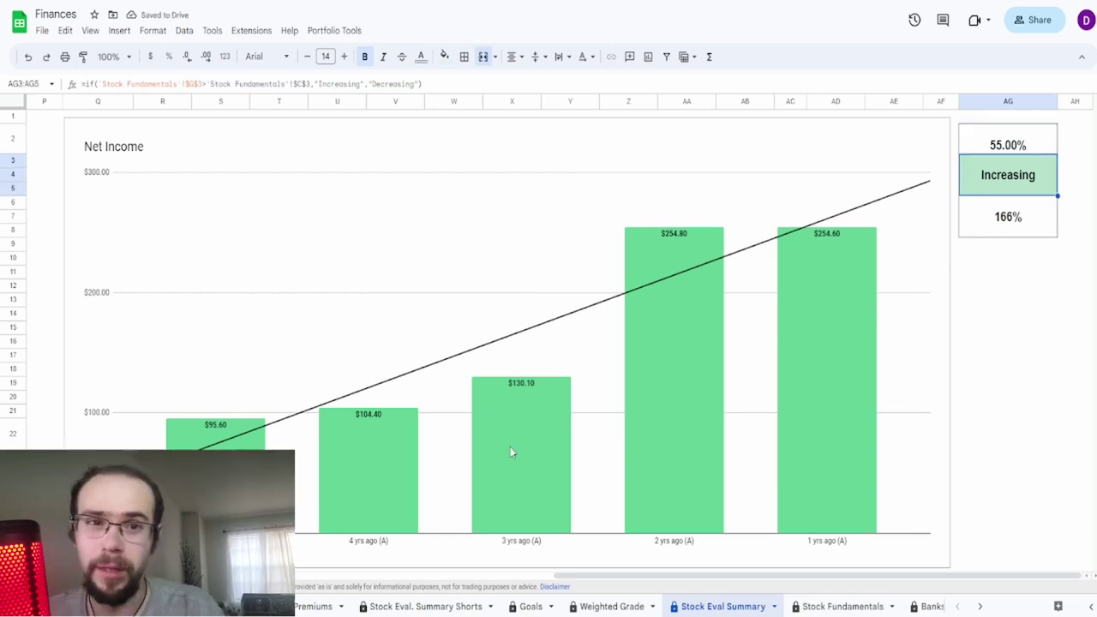
Review the yearly Free Cash Flow bars, average and growth rate, and enter 60% in the blank cell above that chart's trend label
scroll(510, 446, down, 10)
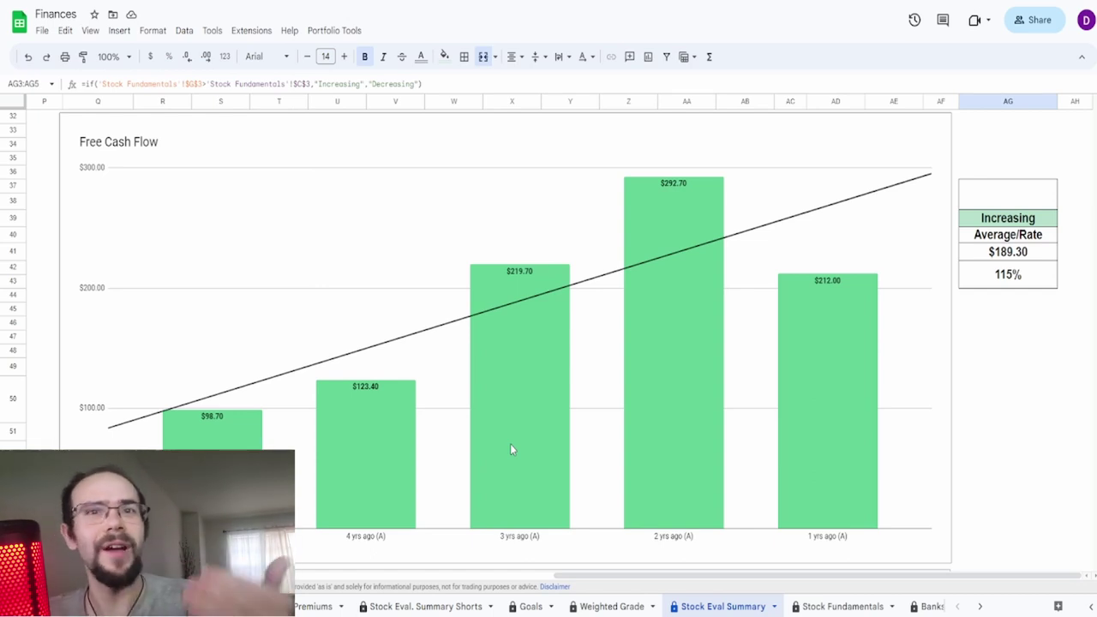
click(510, 448)
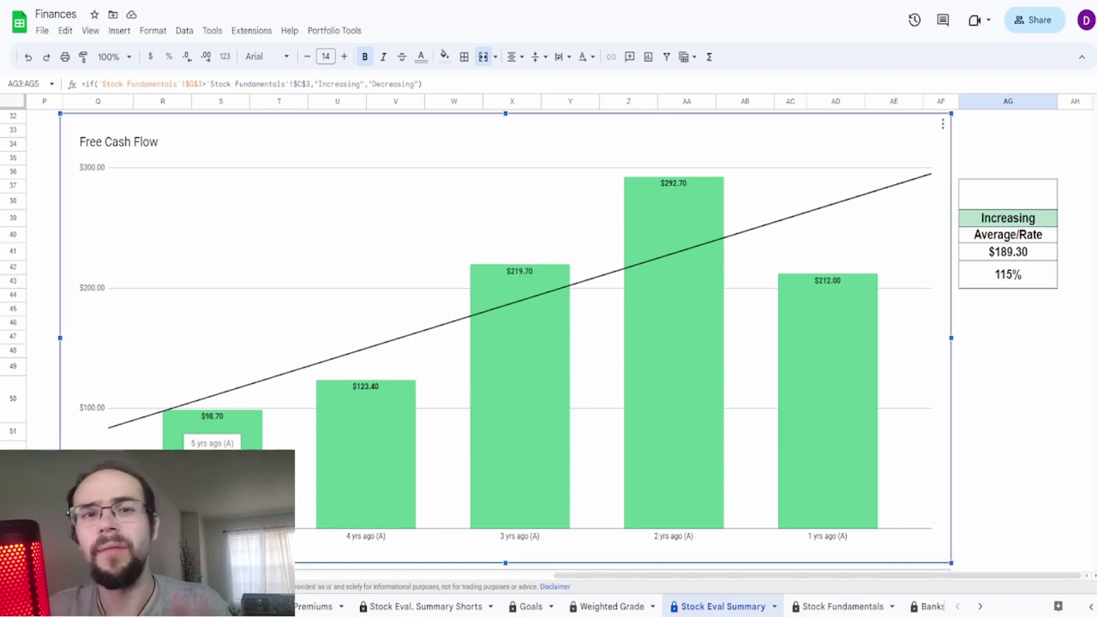
mouse_move(795, 445)
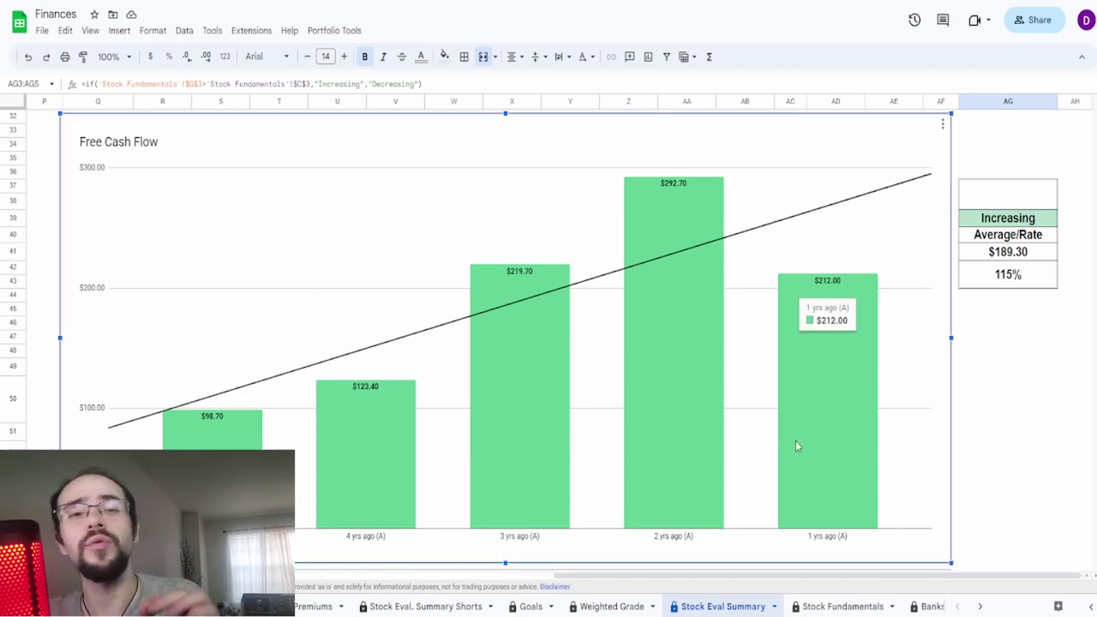
click(1014, 273)
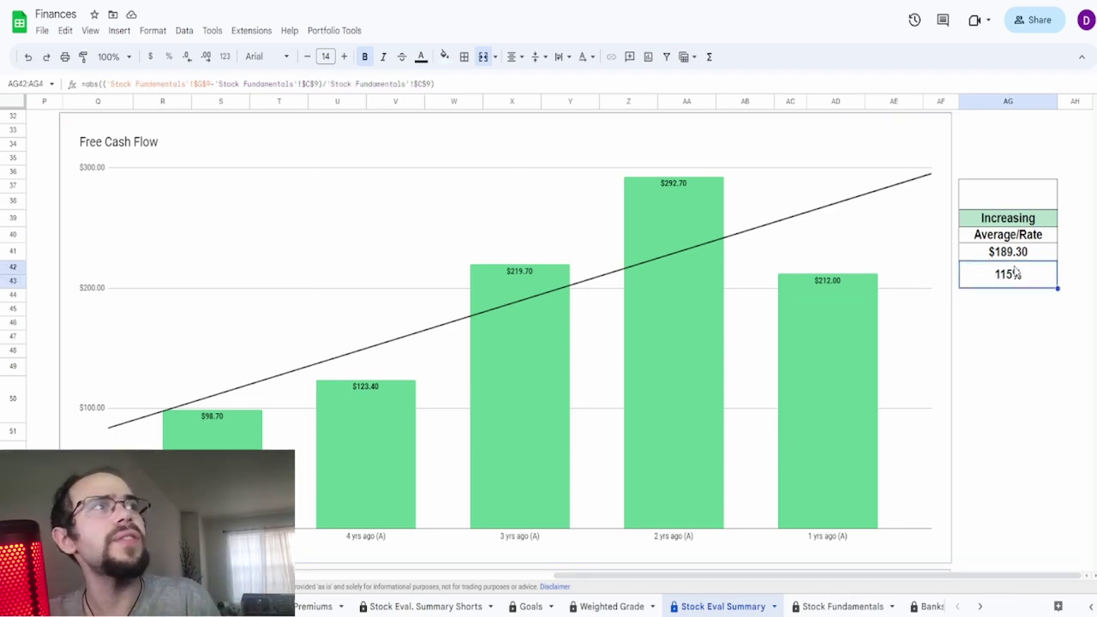
click(1018, 258)
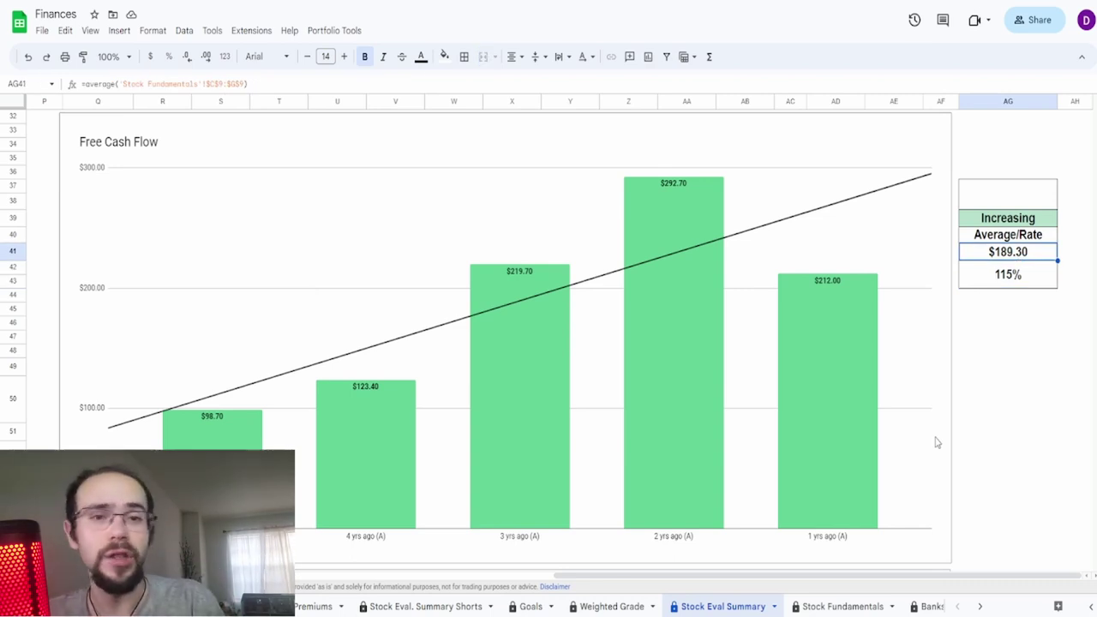
click(378, 408)
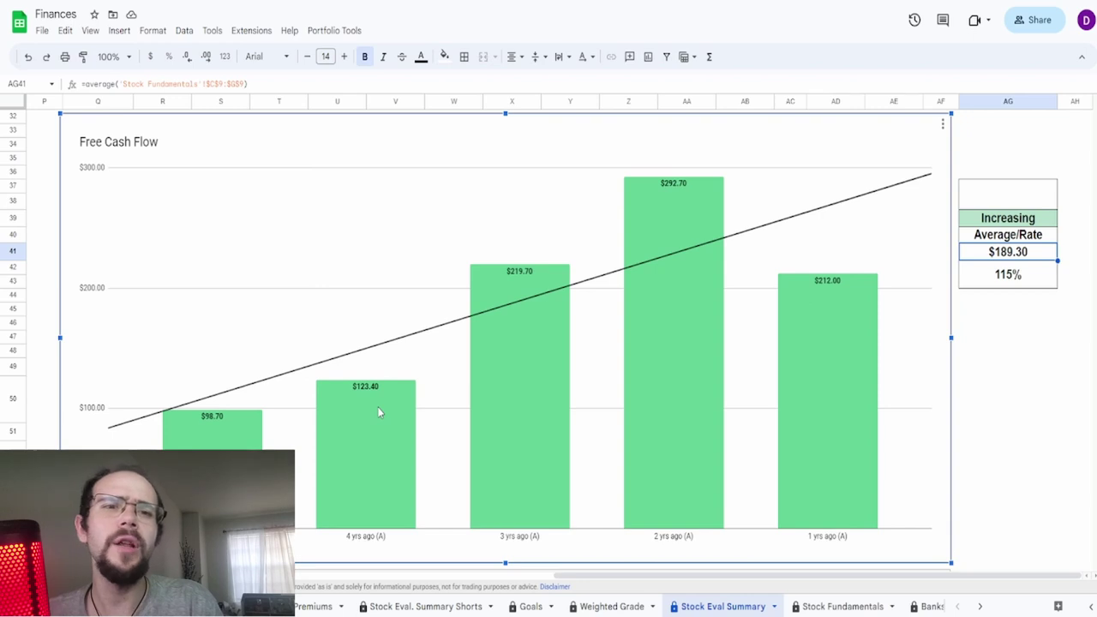
mouse_move(247, 445)
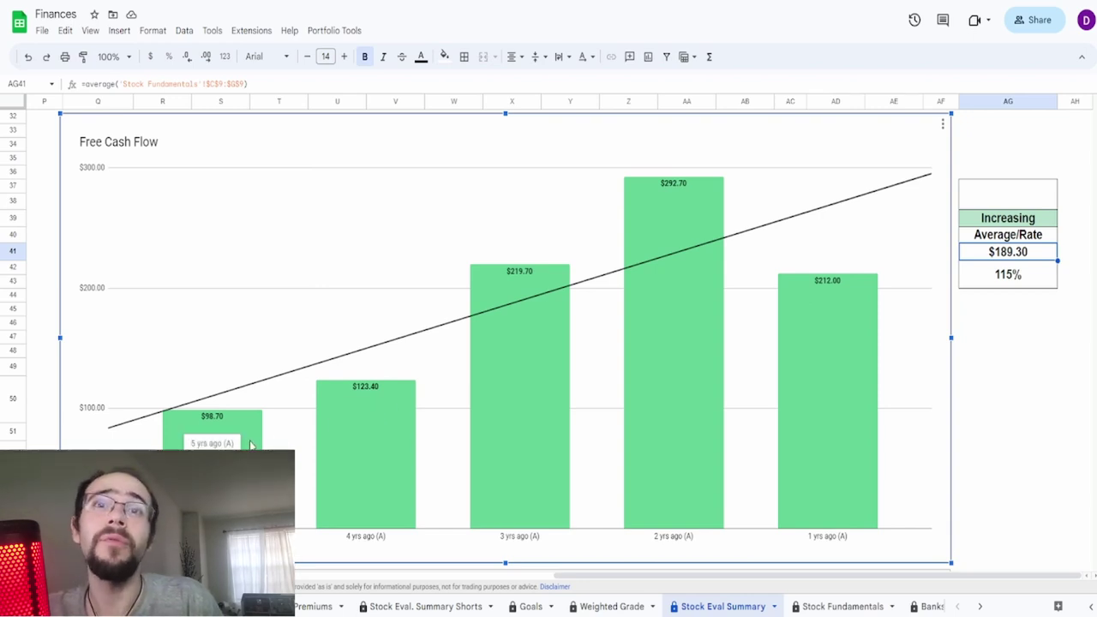
mouse_move(384, 450)
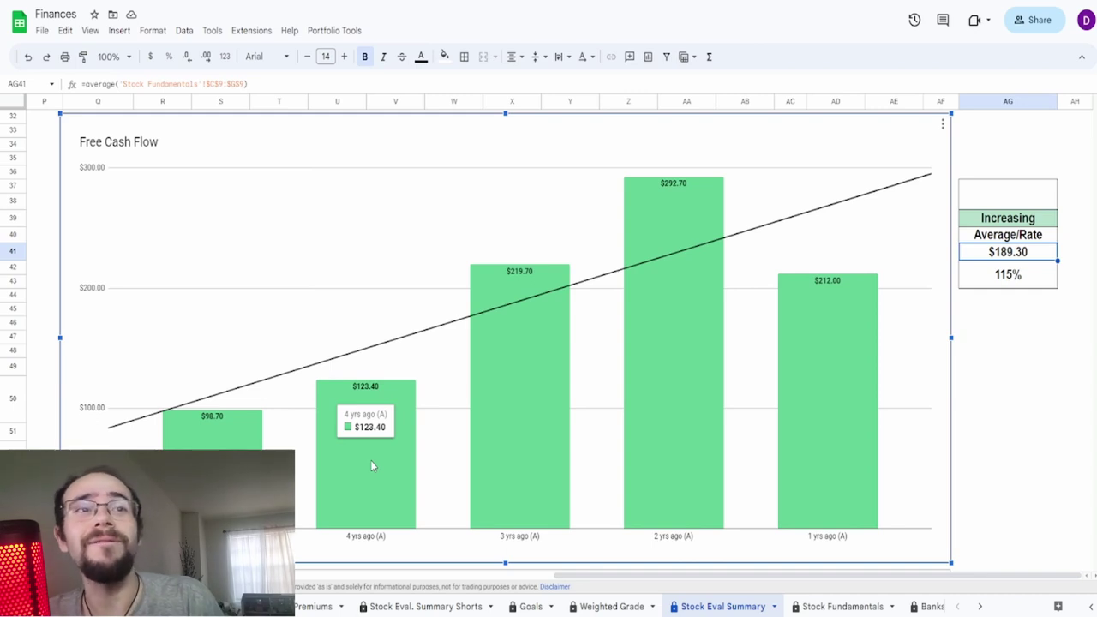
mouse_move(556, 489)
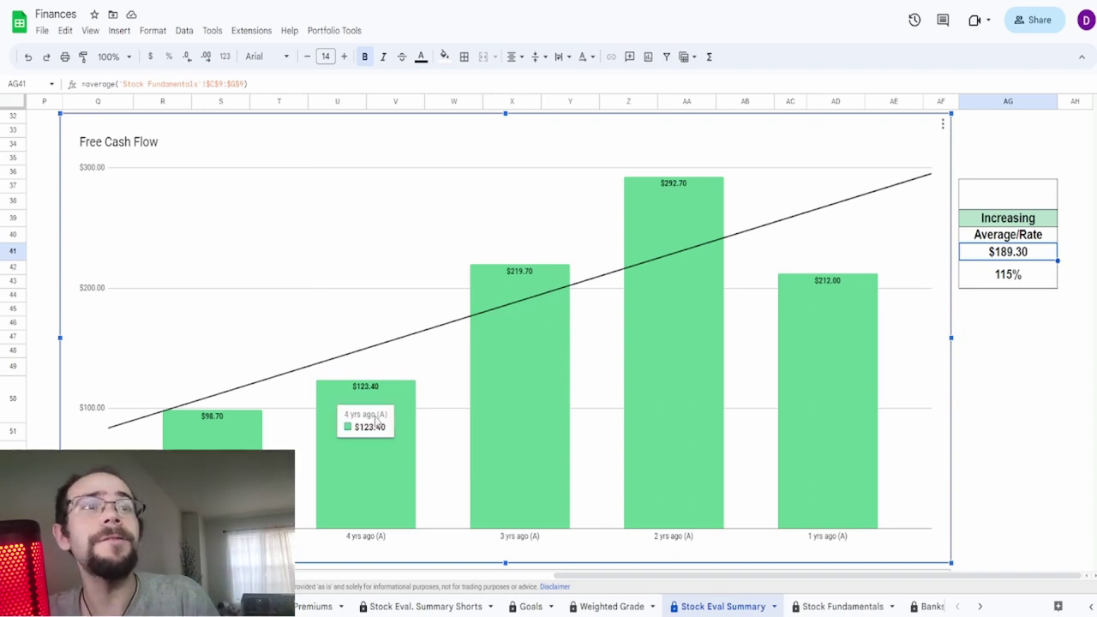
click(1017, 204)
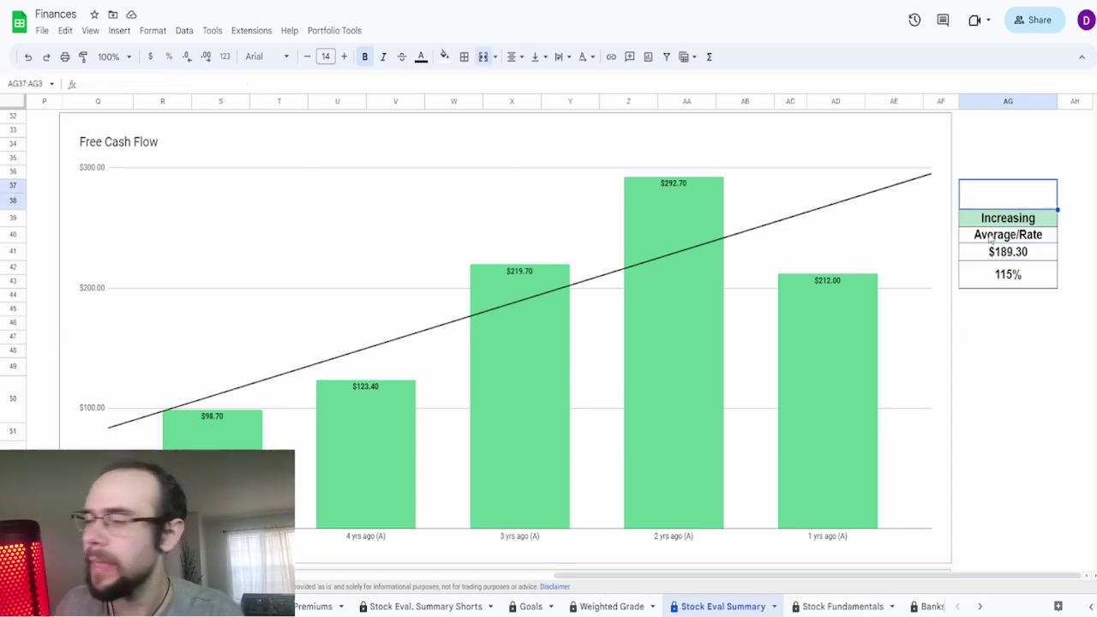
text(60)
key(Return)
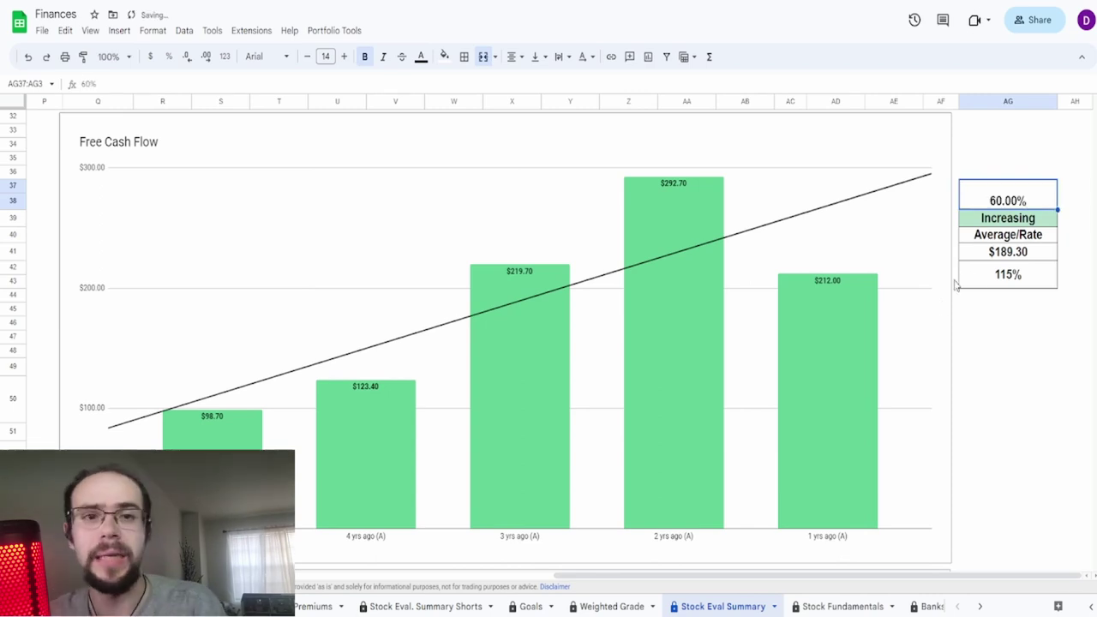
Review the Revenue chart's yearly bars and the growth rate shown beside it
scroll(926, 335, down, 10)
scroll(924, 345, up, 1)
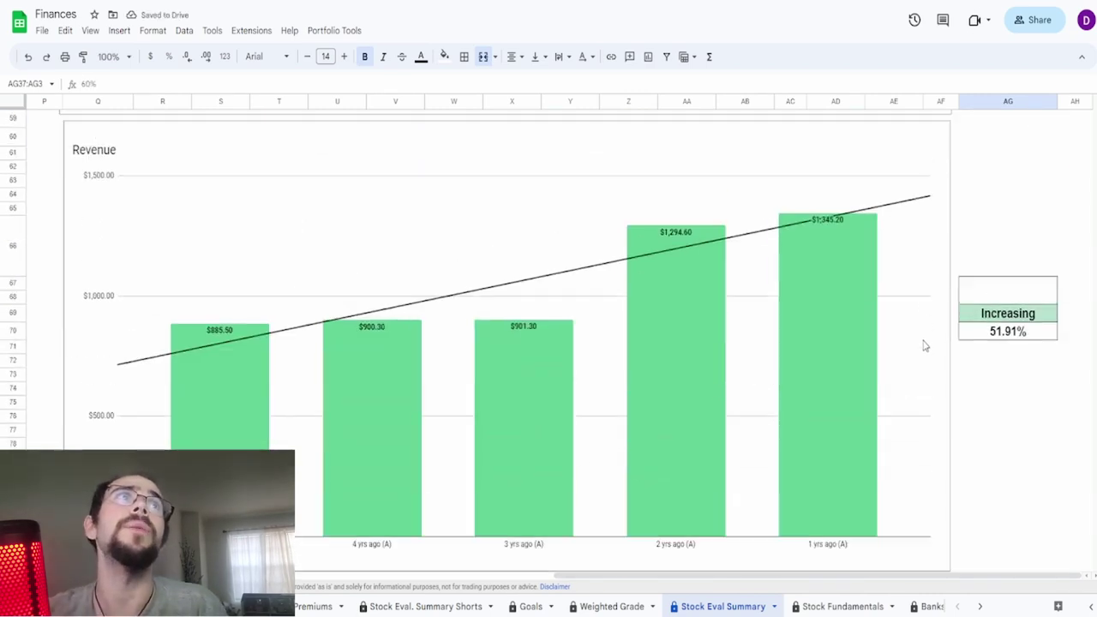
click(911, 370)
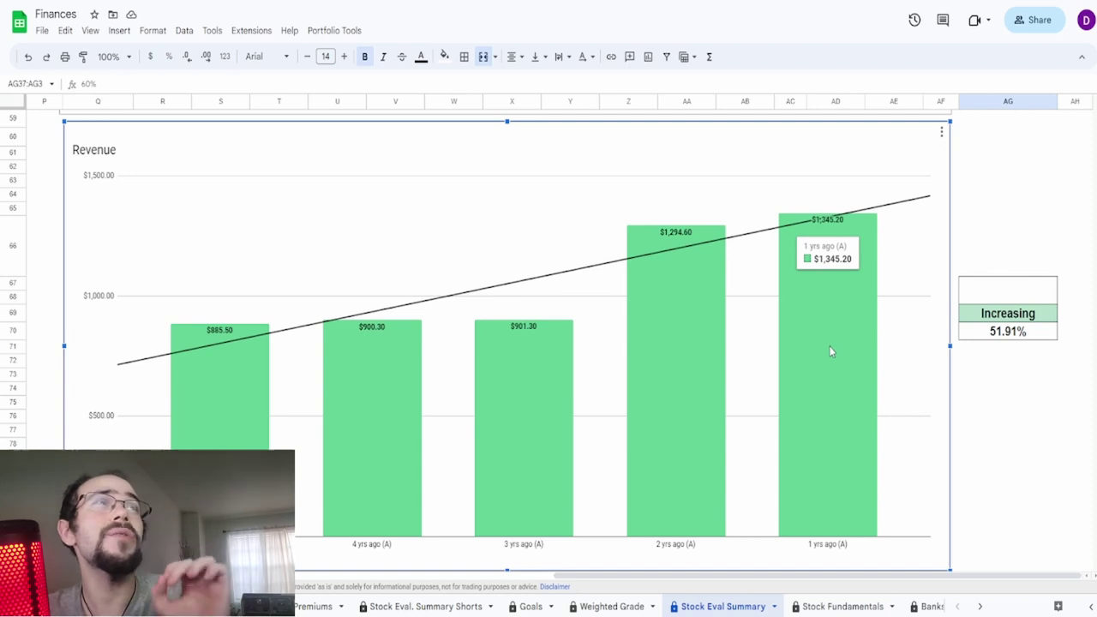
click(1016, 334)
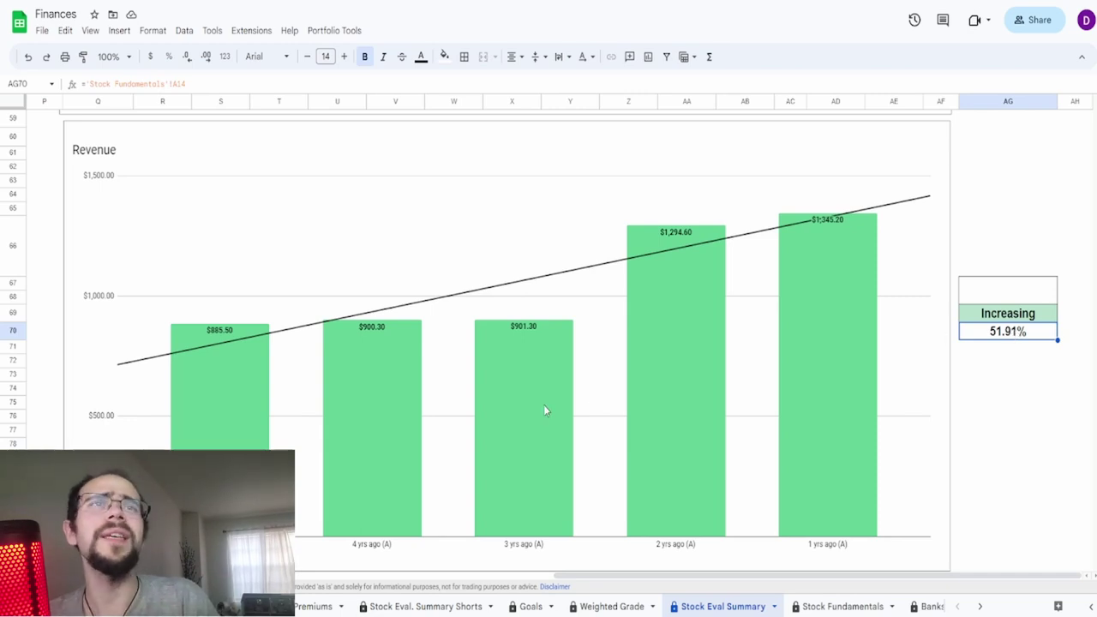
click(304, 439)
mouse_move(511, 467)
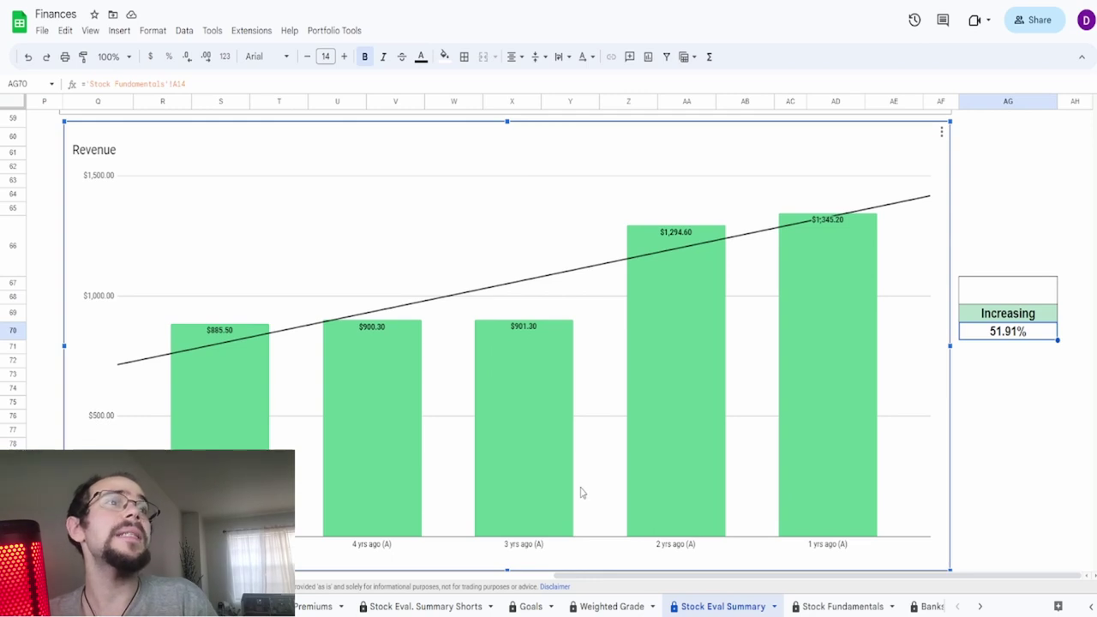
mouse_move(573, 504)
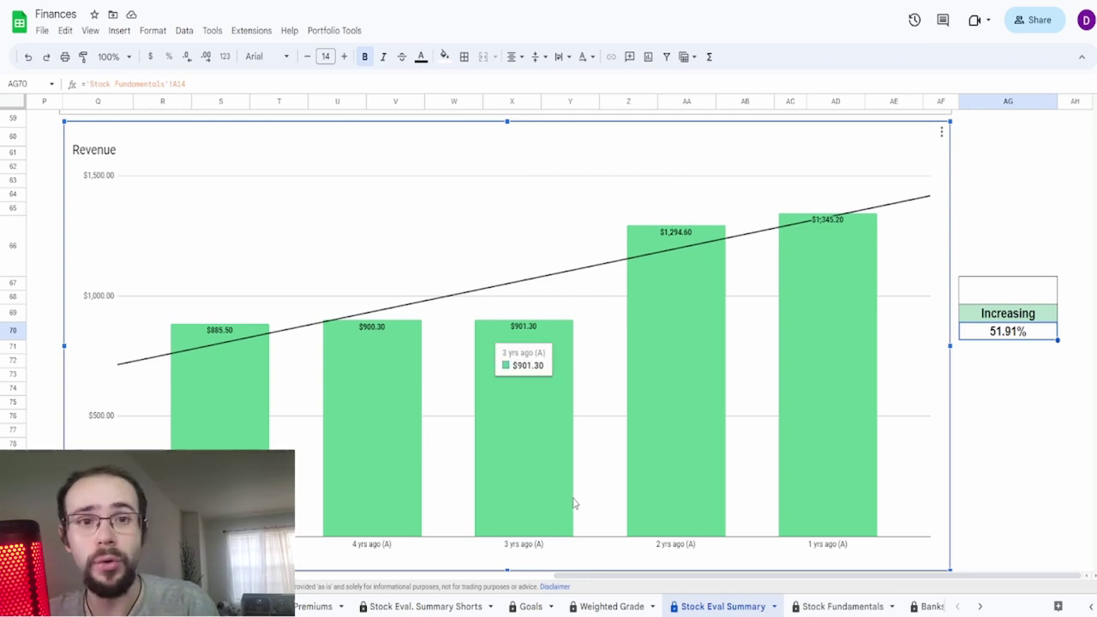
Compare the yearly Revenue bars with the Free Cash Flow chart above them
scroll(573, 503, up, 10)
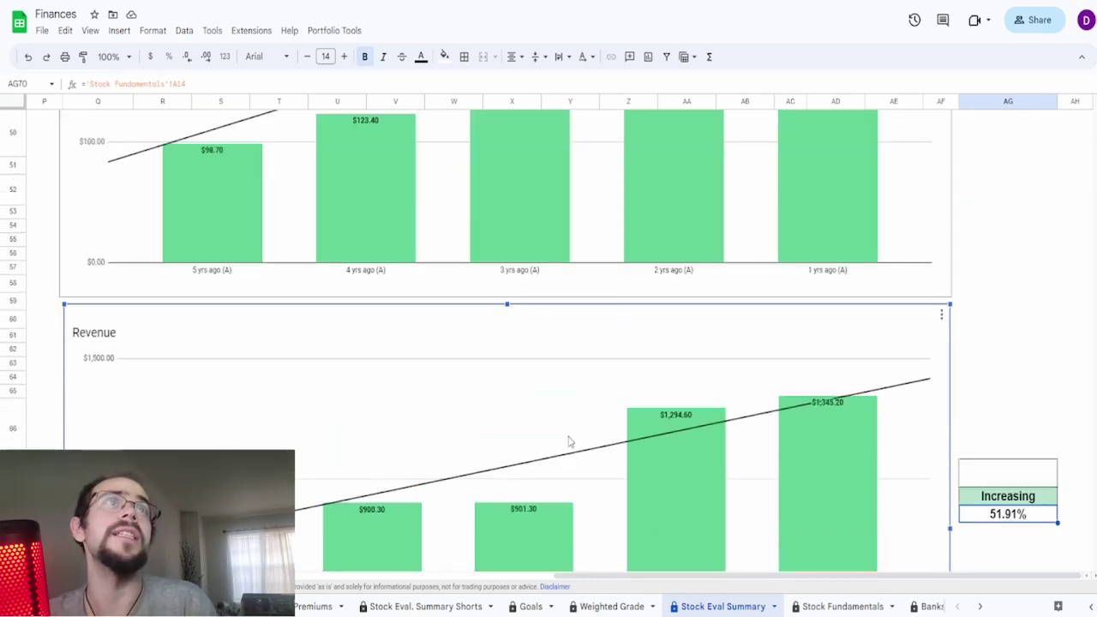
scroll(523, 237, down, 10)
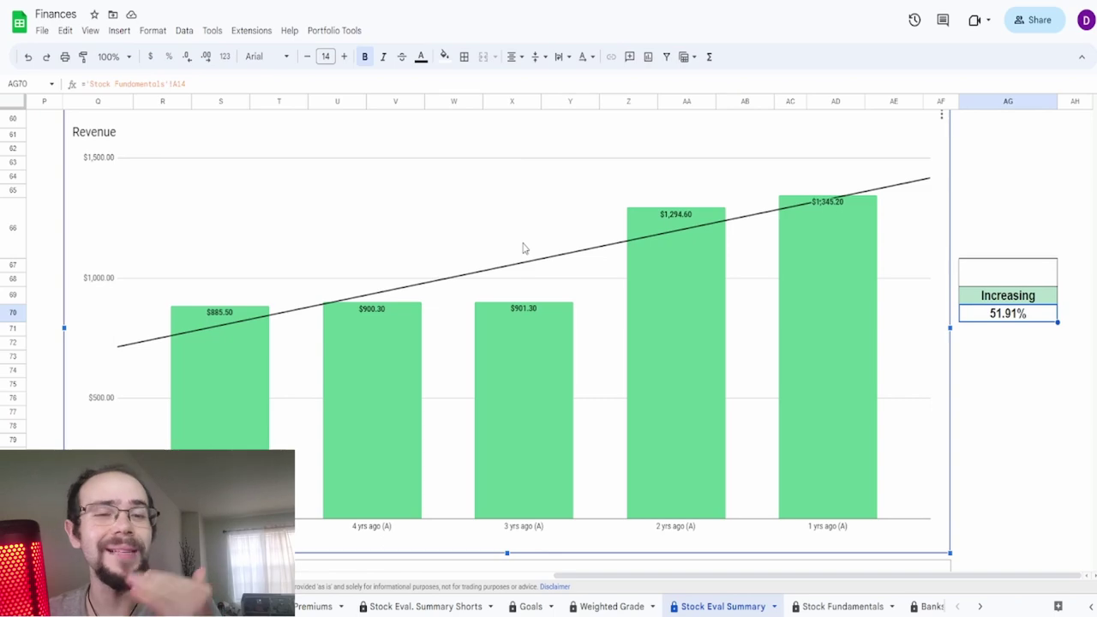
scroll(524, 248, up, 20)
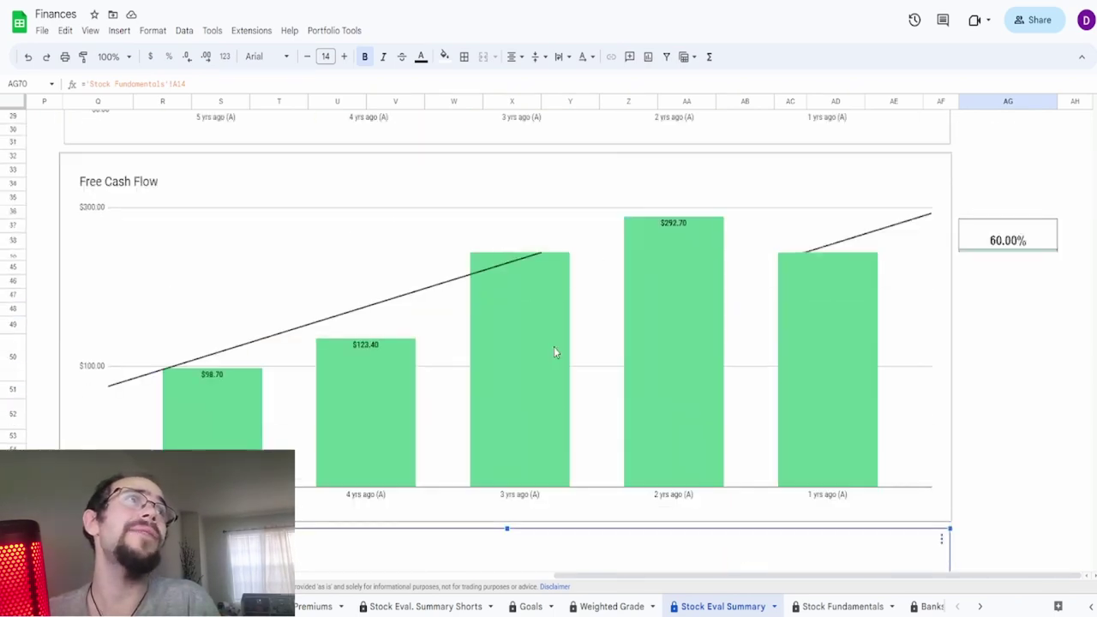
scroll(475, 353, down, 17)
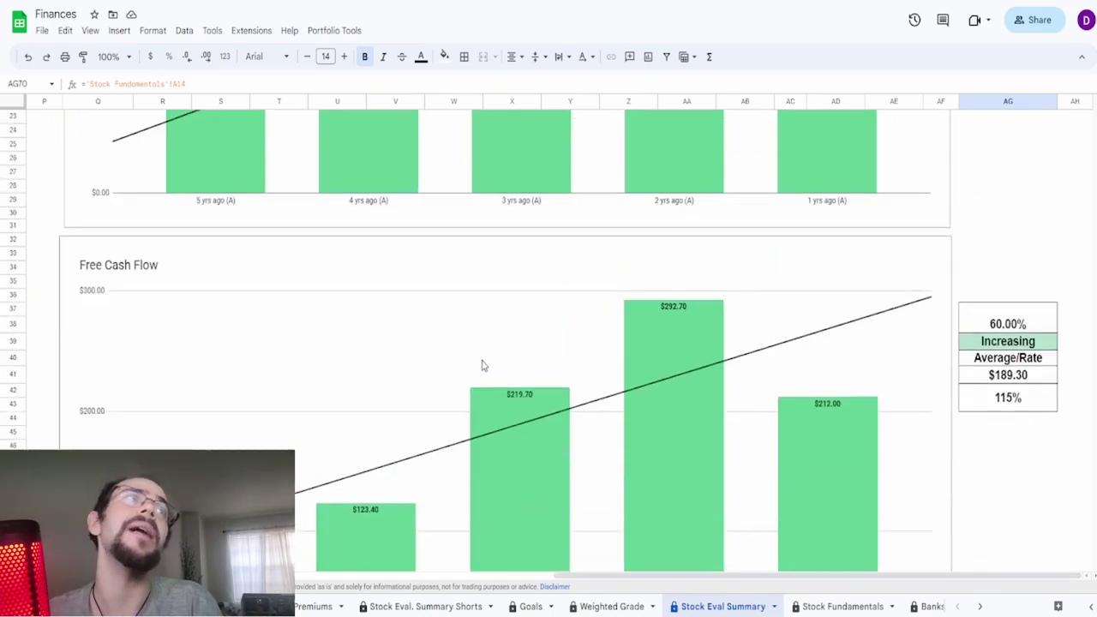
scroll(891, 387, down, 2)
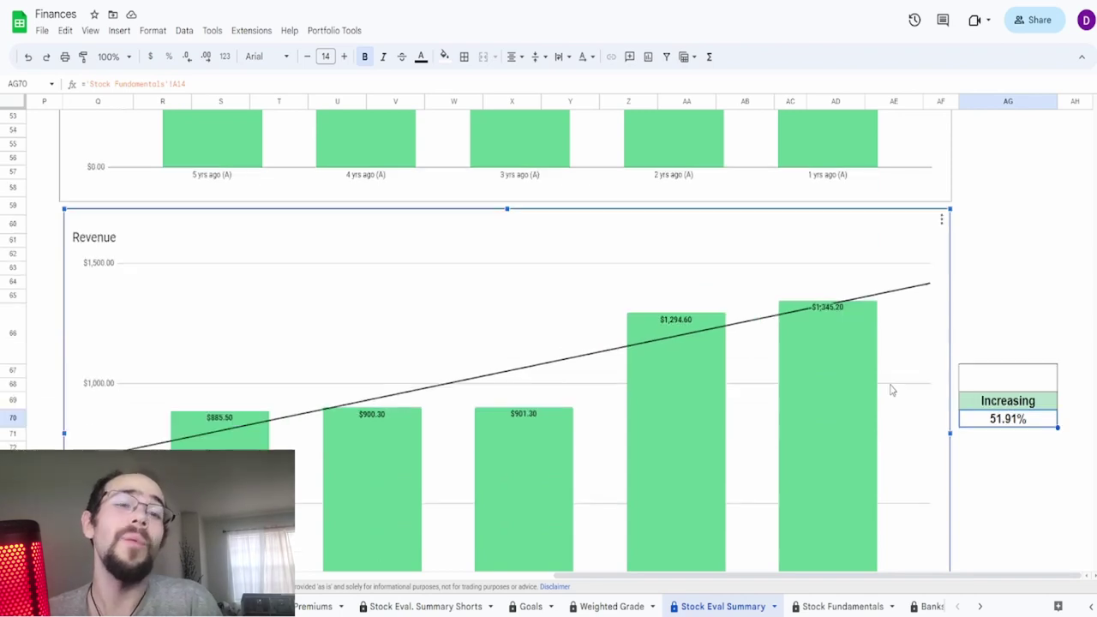
scroll(891, 388, down, 1)
scroll(981, 380, down, 1)
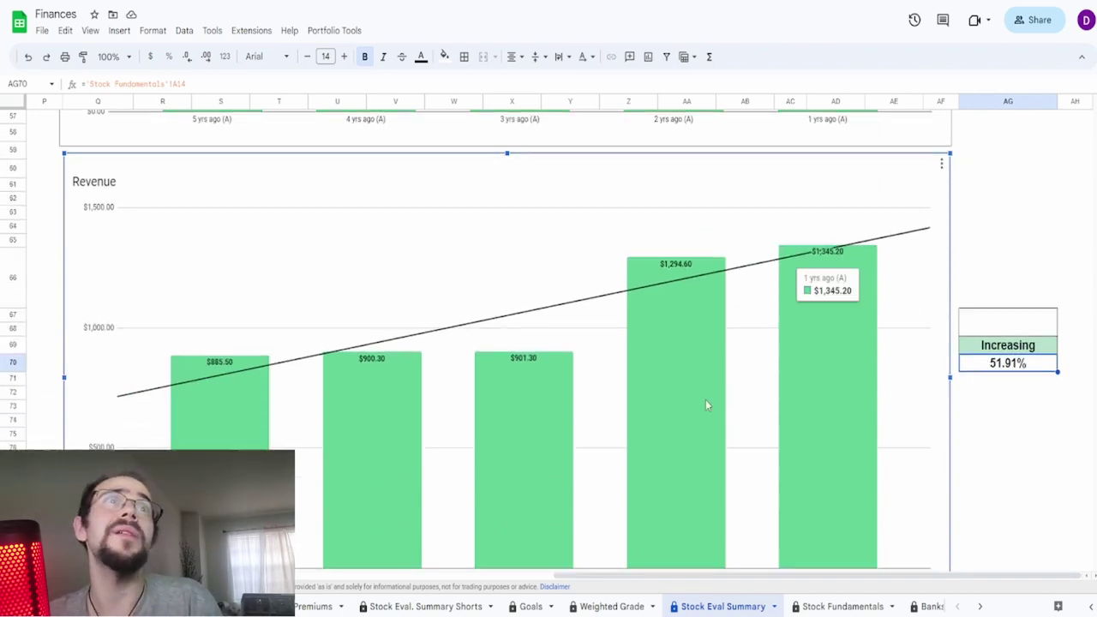
mouse_move(526, 368)
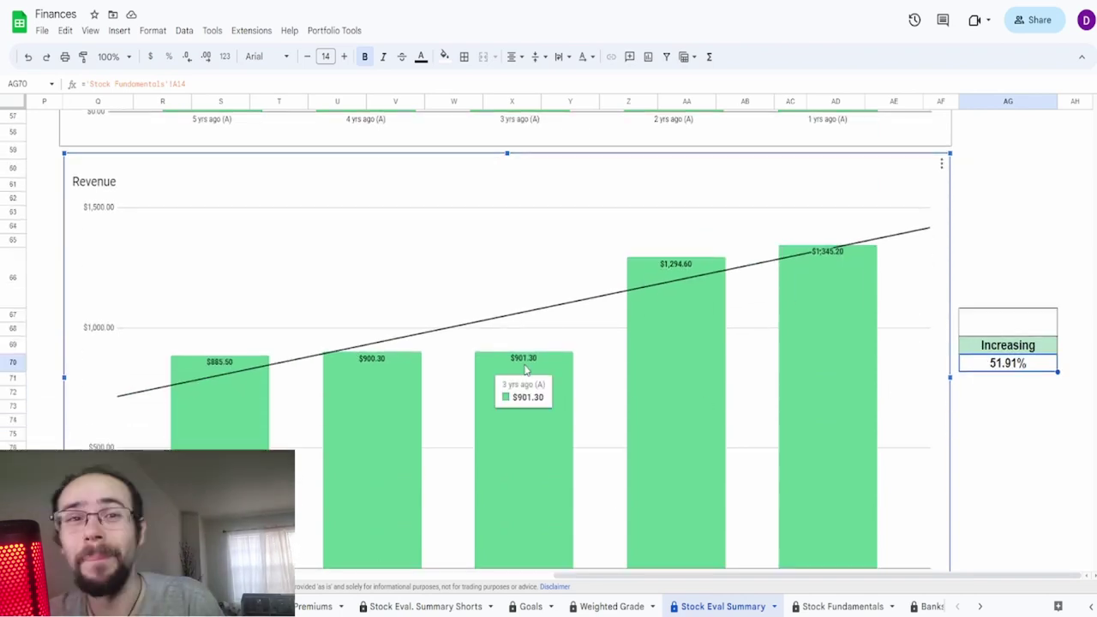
Enter 55% in the blank cell above the Revenue chart's trend label
click(1043, 327)
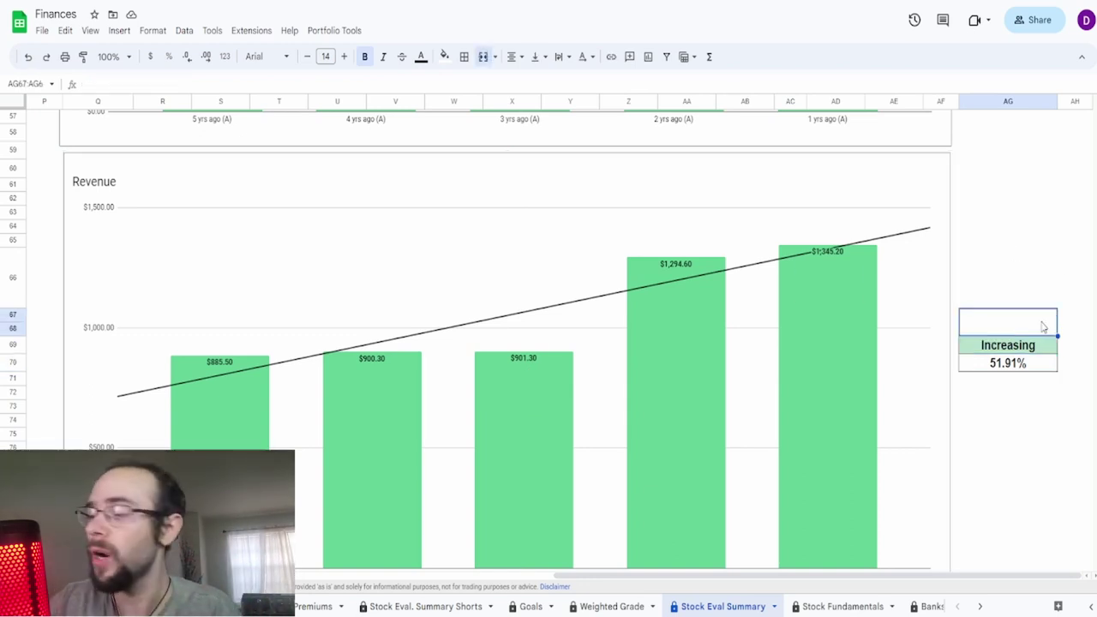
text(55%)
click(1043, 326)
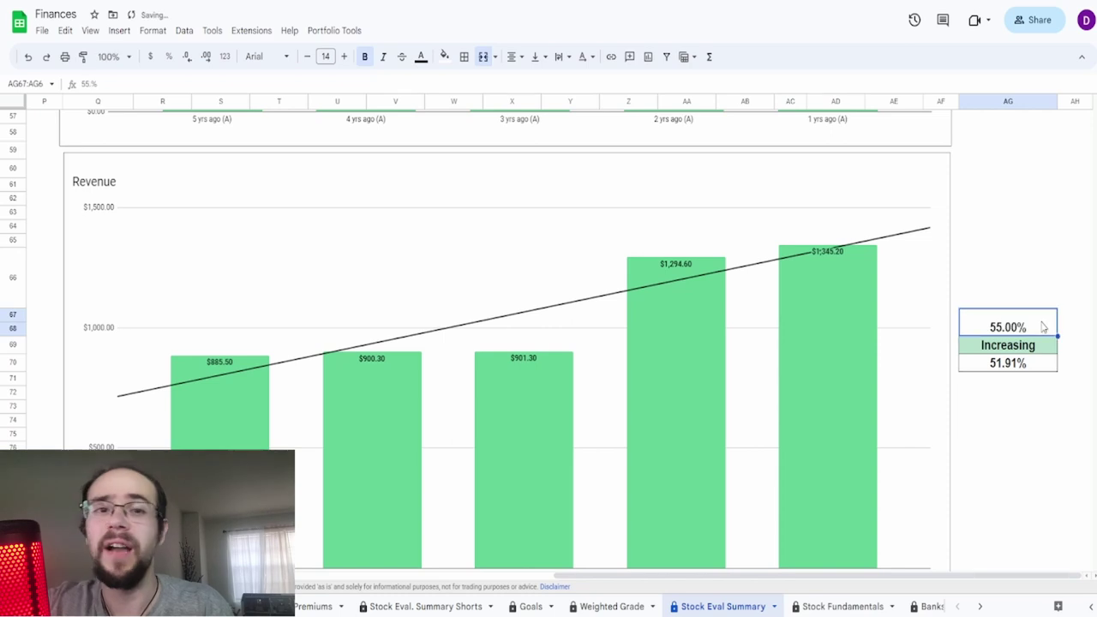
Review the average assets, average liabilities and their difference beside the Total Assets-Total Liabilities chart, and enter 80% in the blank cell above them
scroll(349, 360, down, 7)
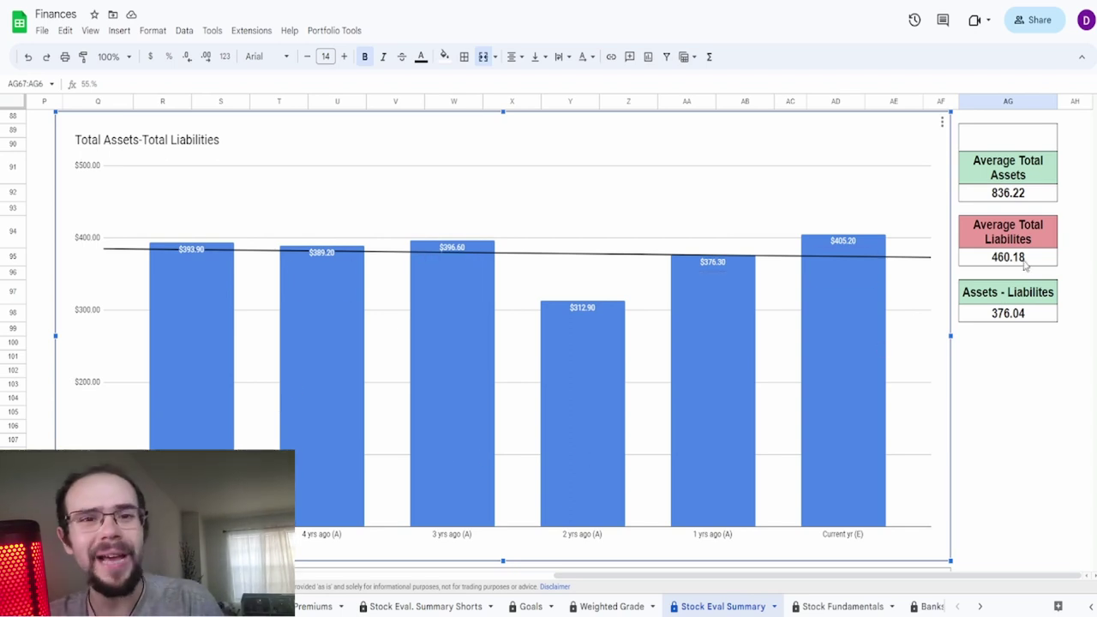
click(1035, 193)
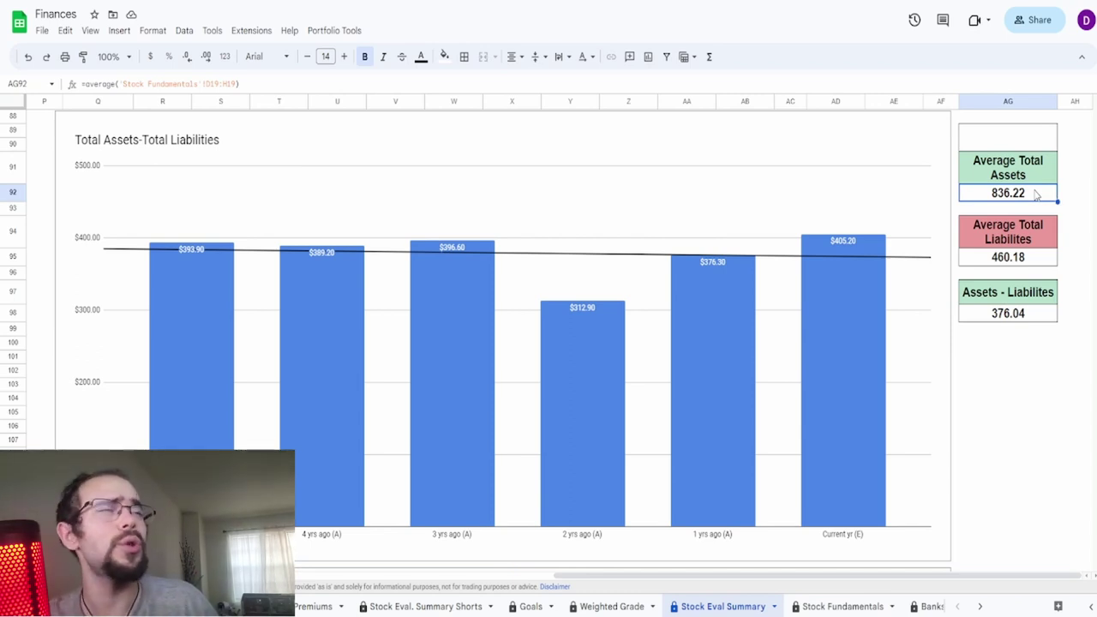
click(1032, 261)
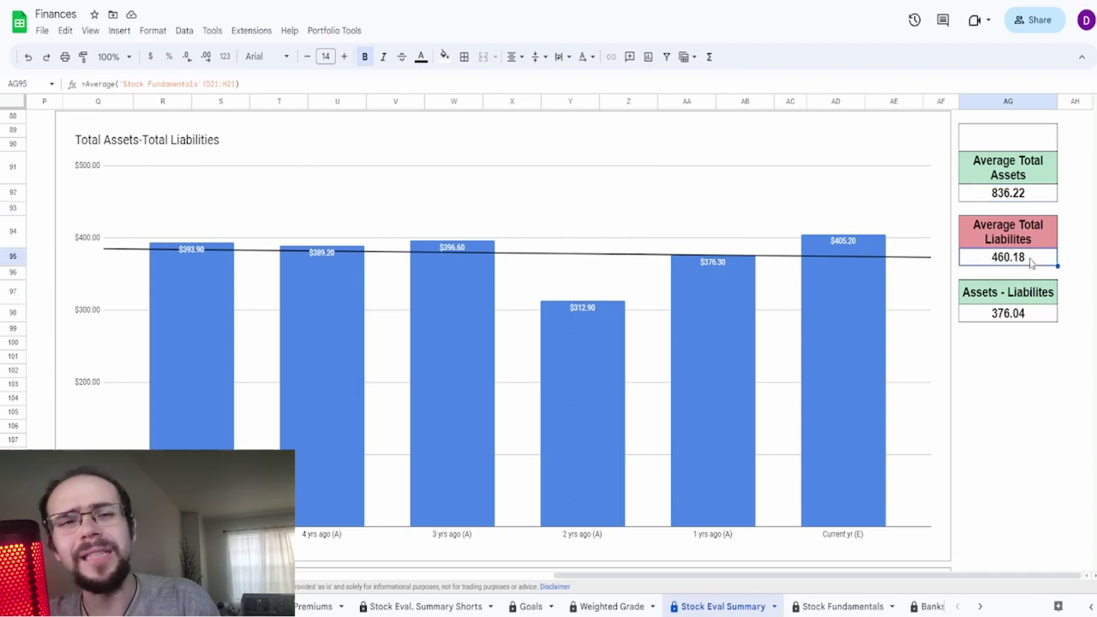
click(1020, 315)
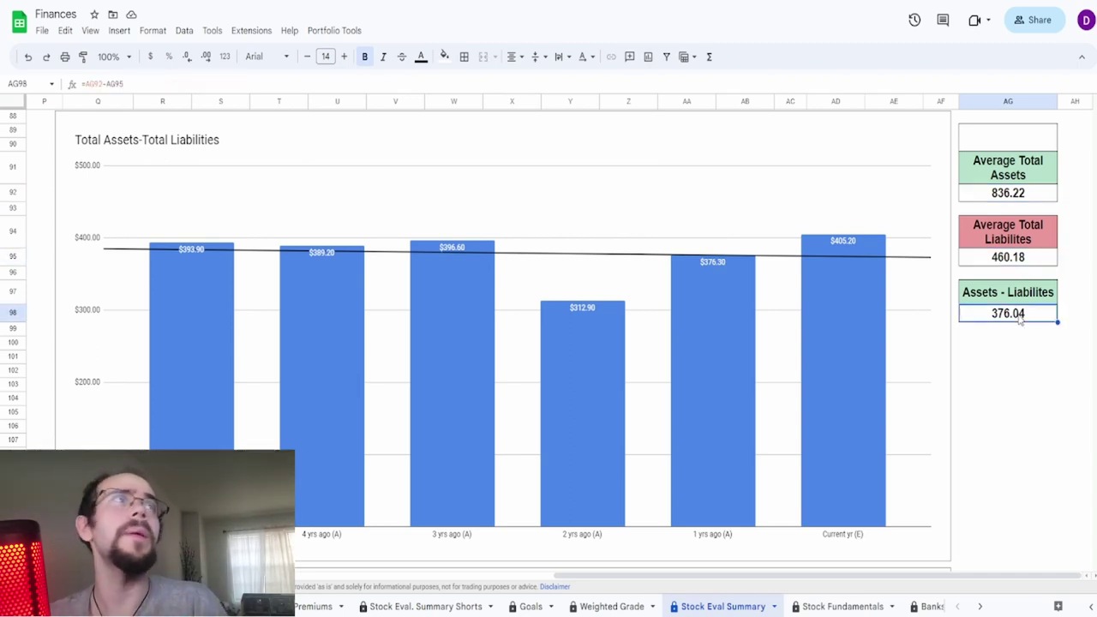
click(994, 147)
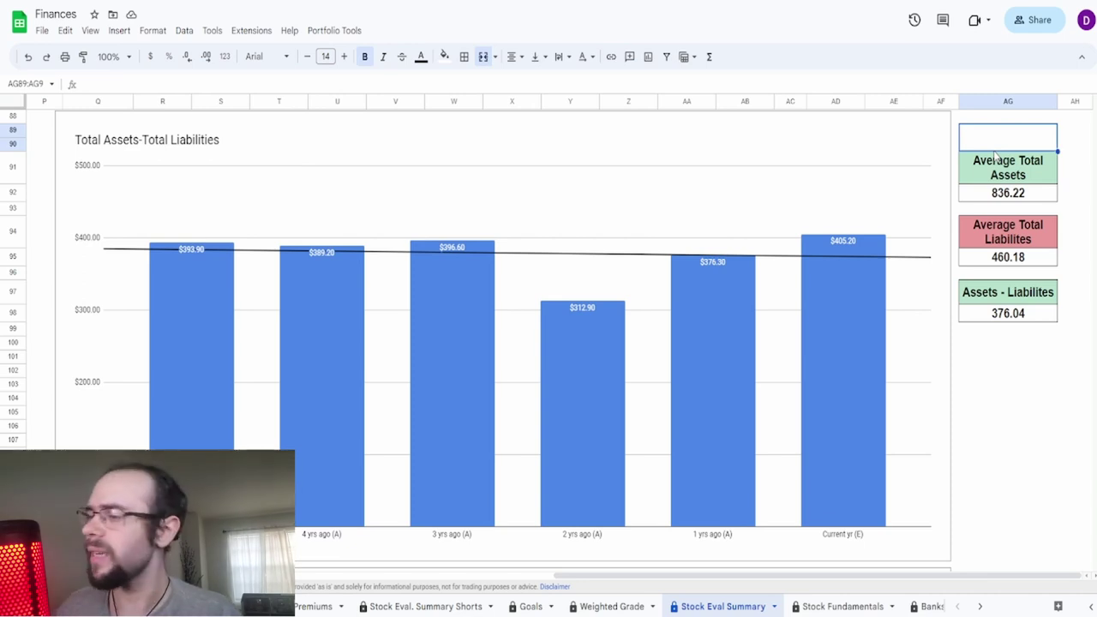
text(80%)
key(Return)
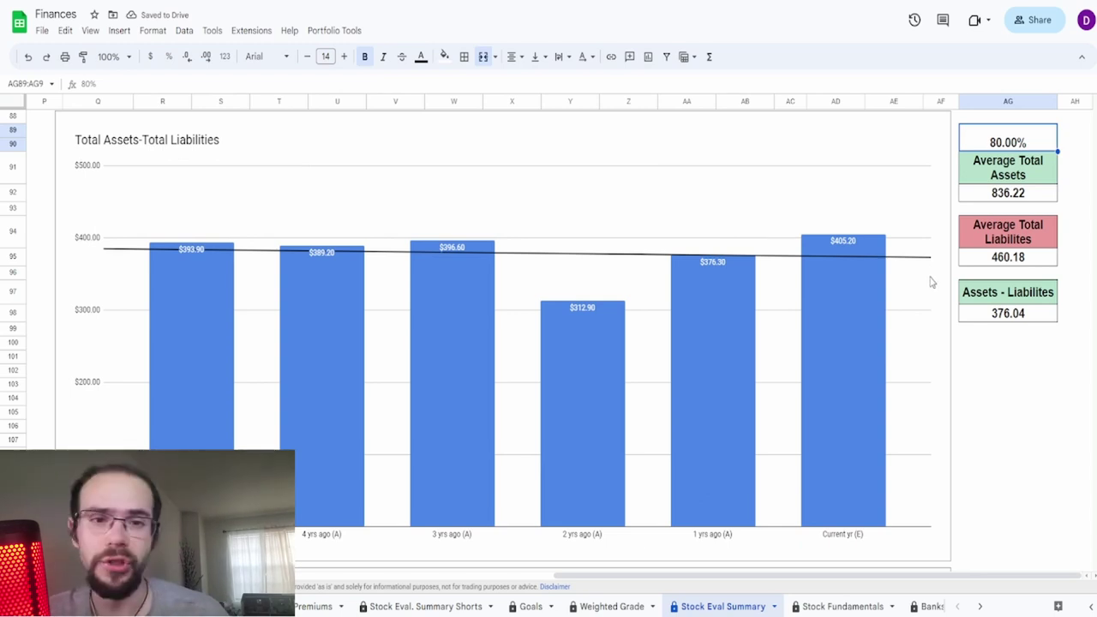
Review the Cashflow-Total Liabilities chart's yearly bars and average, and enter 70% in the blank cell above the average's label
scroll(931, 282, down, 6)
click(894, 312)
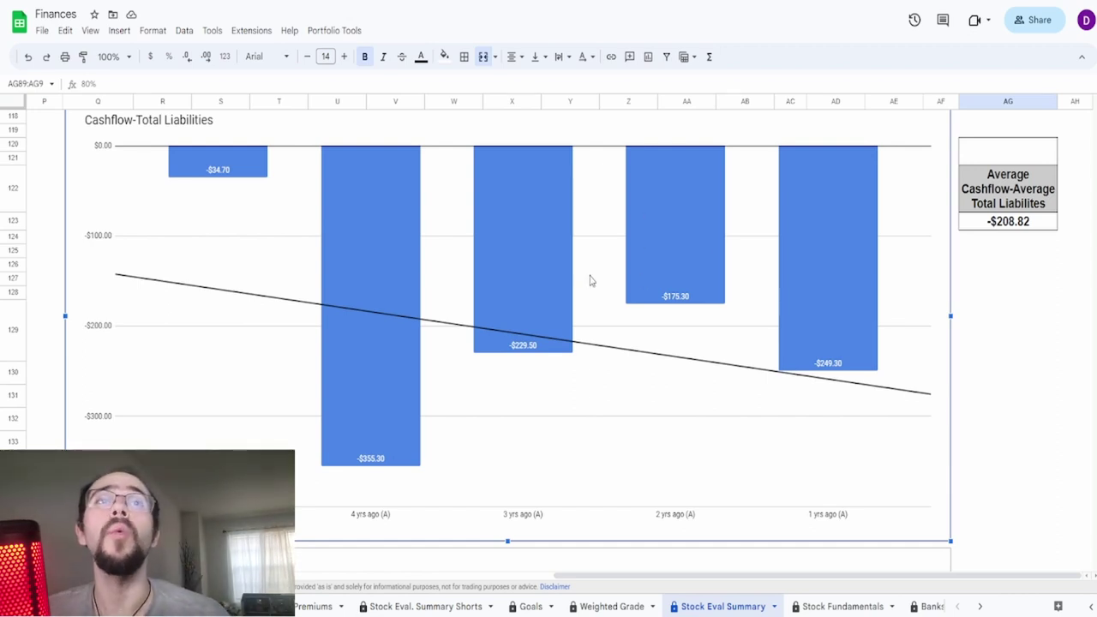
mouse_move(420, 381)
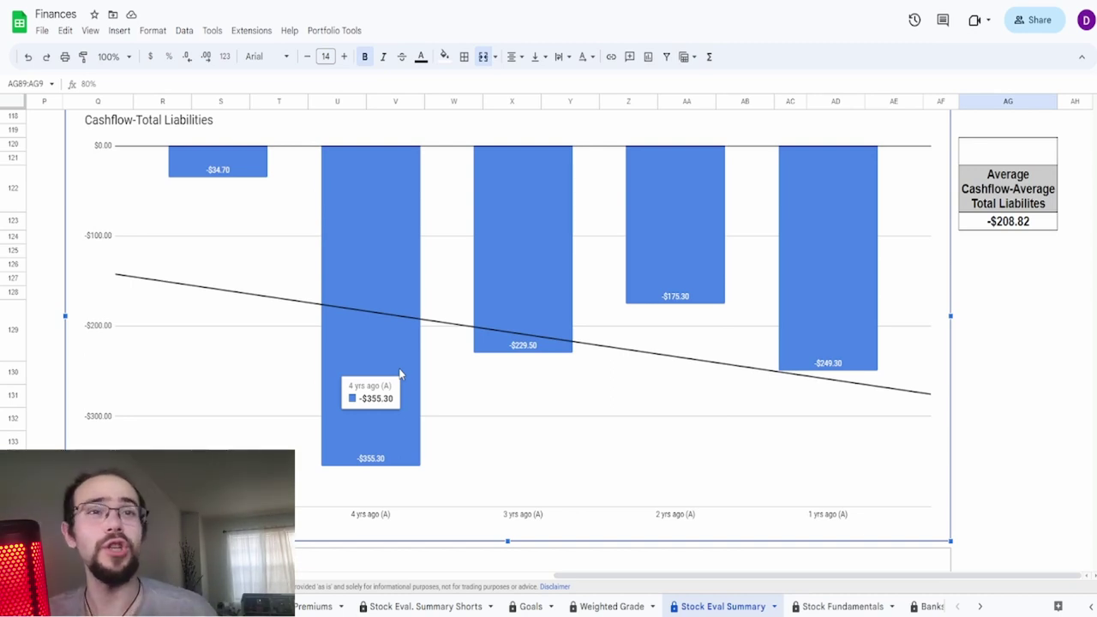
mouse_move(670, 213)
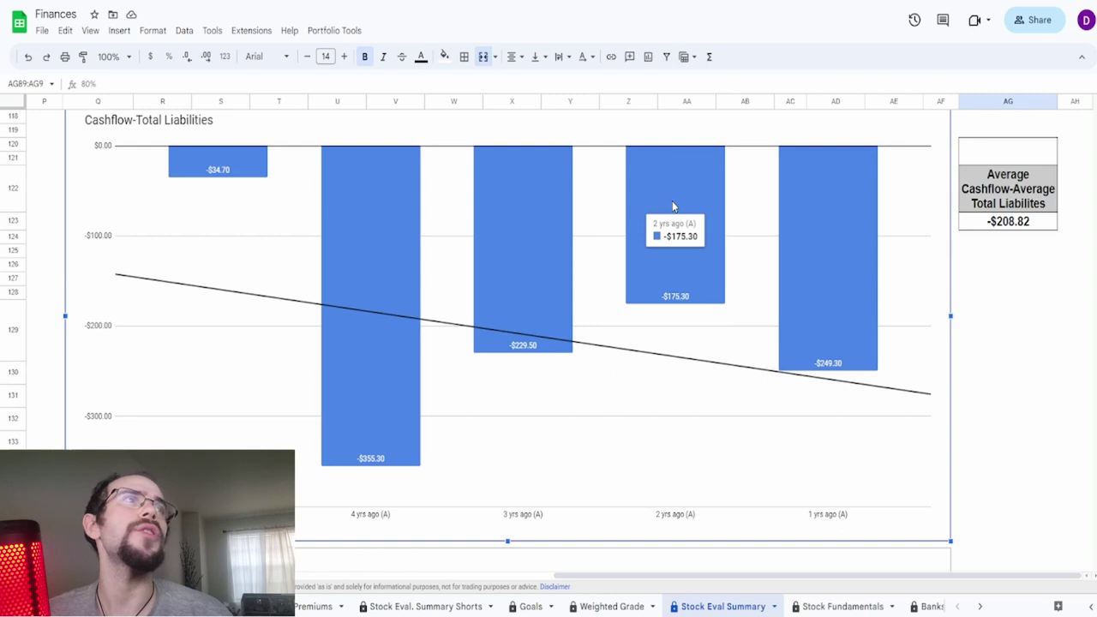
mouse_move(824, 293)
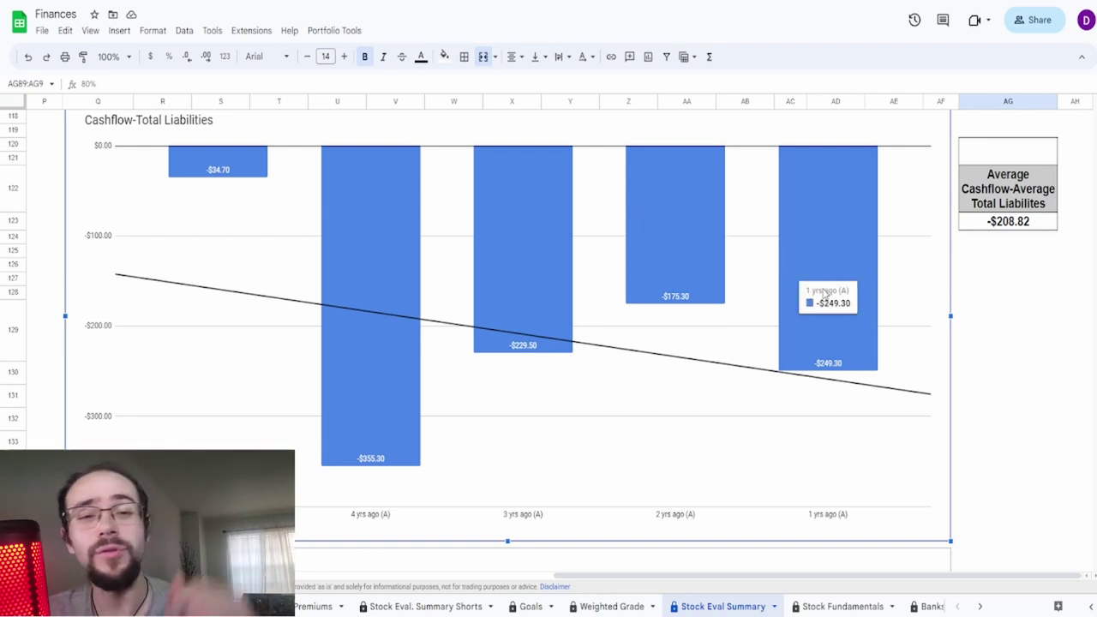
click(974, 226)
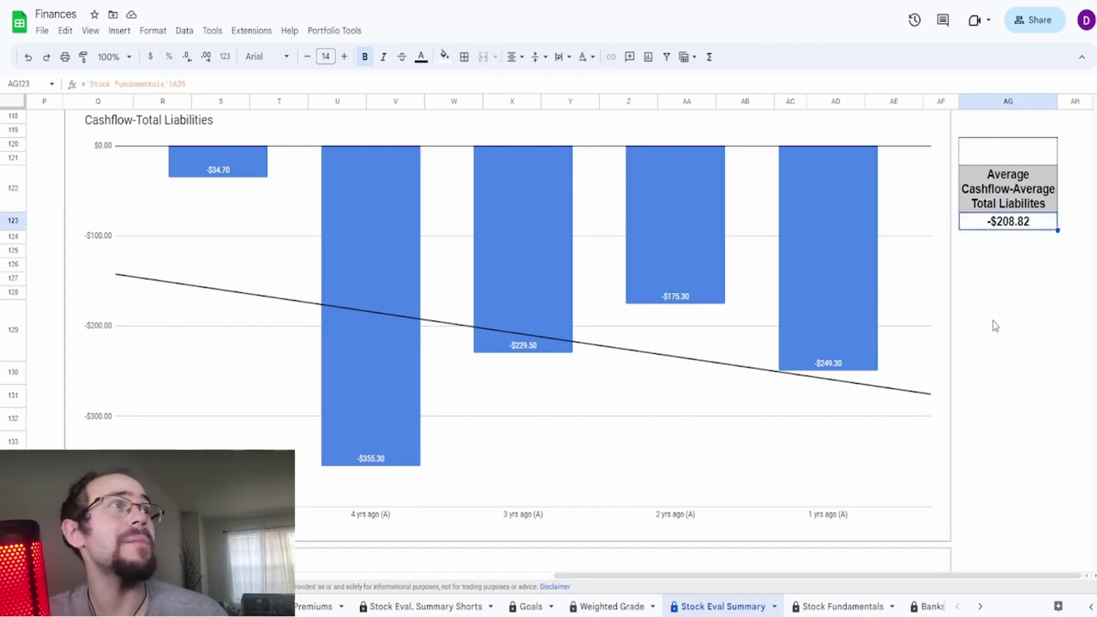
click(1024, 154)
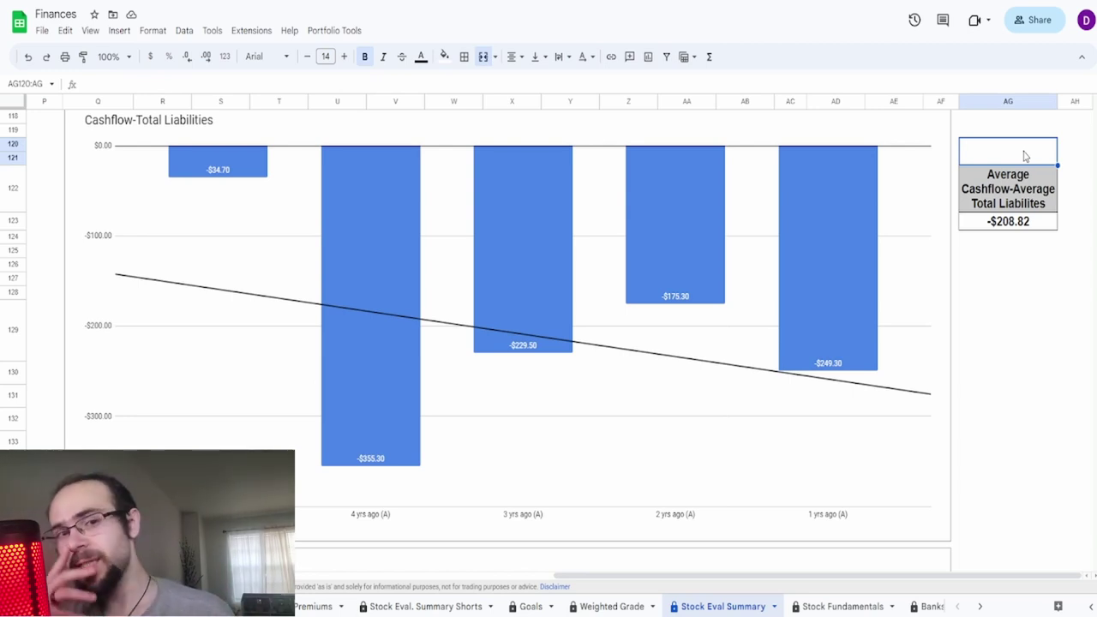
text(70.00%)
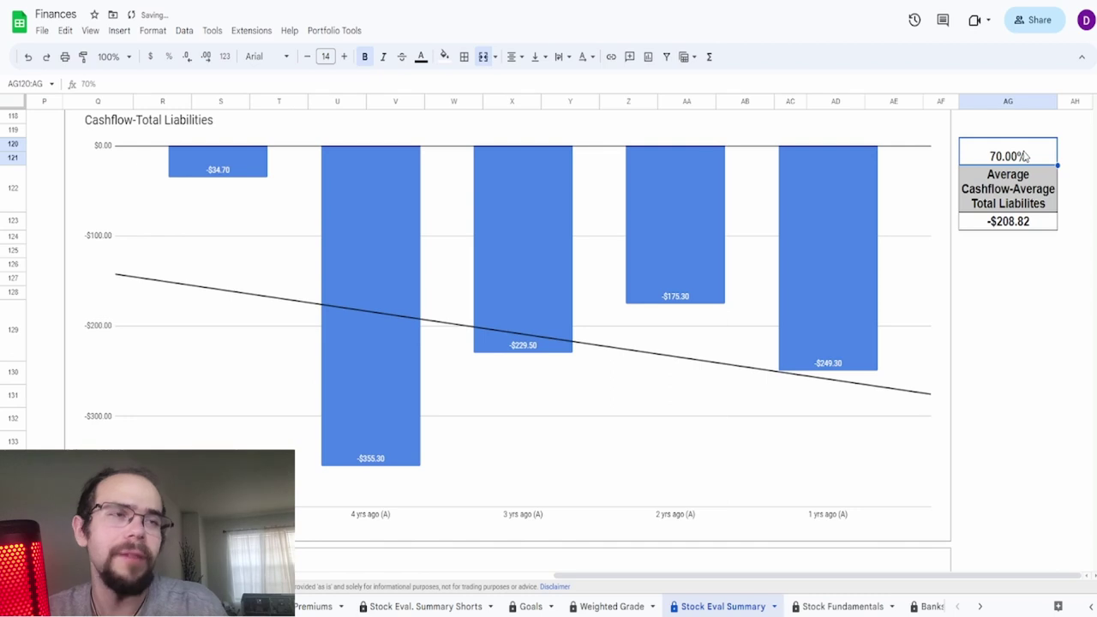
Review the Shares Outstanding chart's yearly bars and its 5-year and previous-to-current changes, and enter 80% in the blank cell above the trend labels
scroll(962, 324, down, 5)
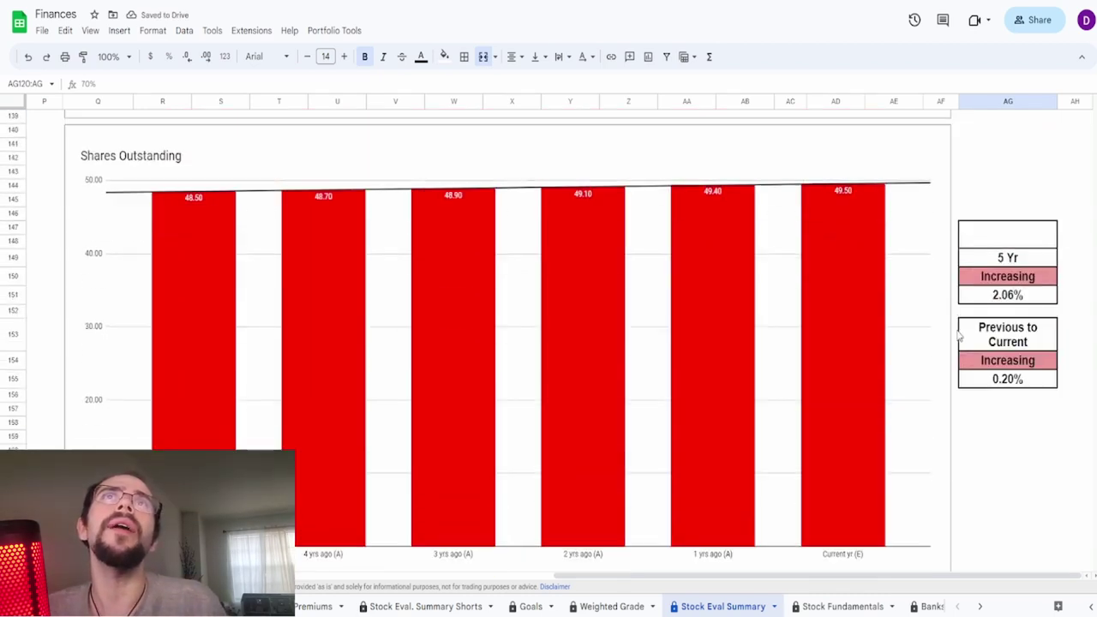
click(916, 343)
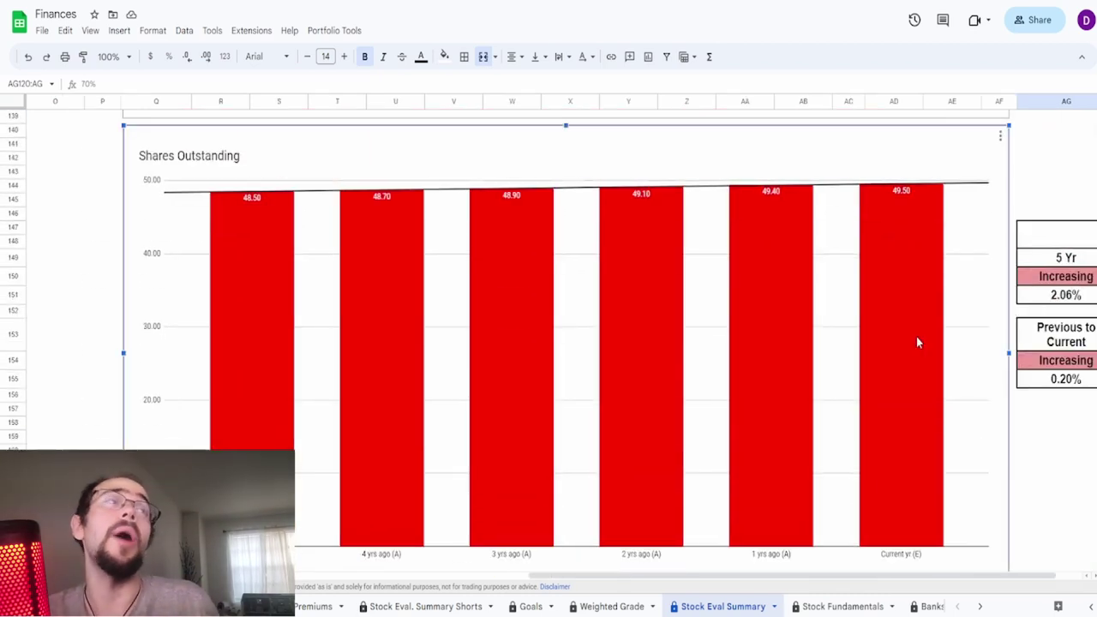
scroll(1009, 543, right, 1)
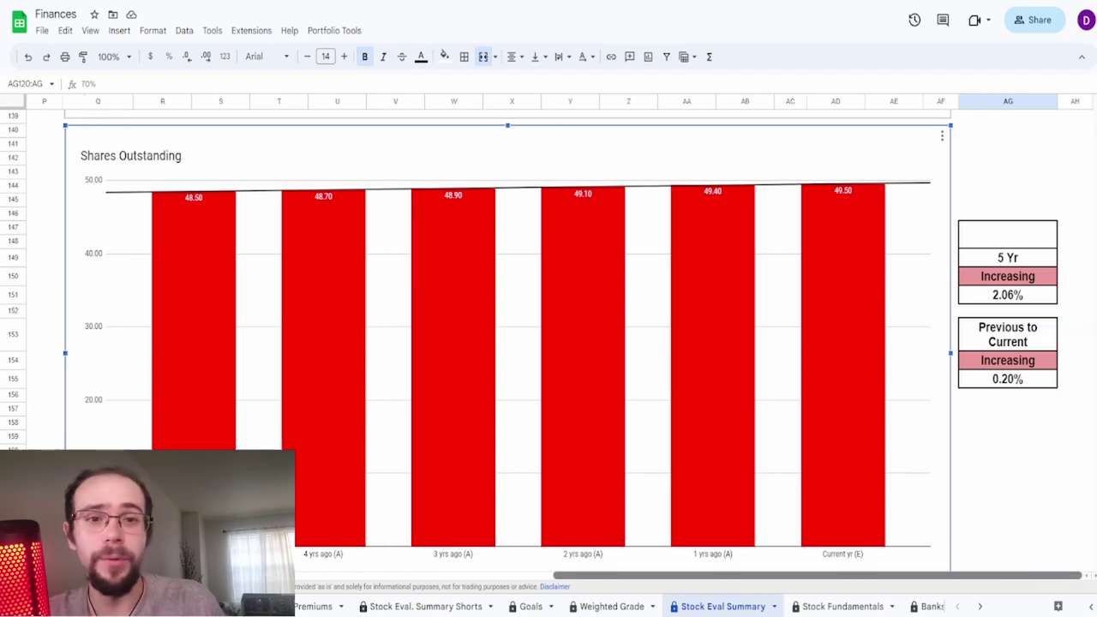
scroll(1092, 492, down, 1)
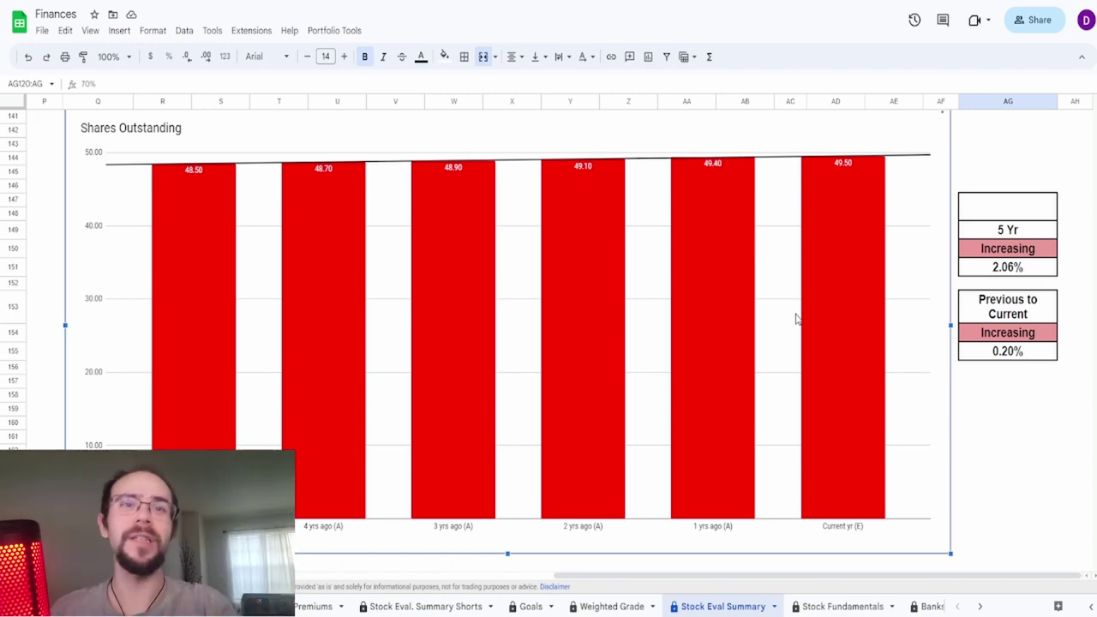
mouse_move(161, 427)
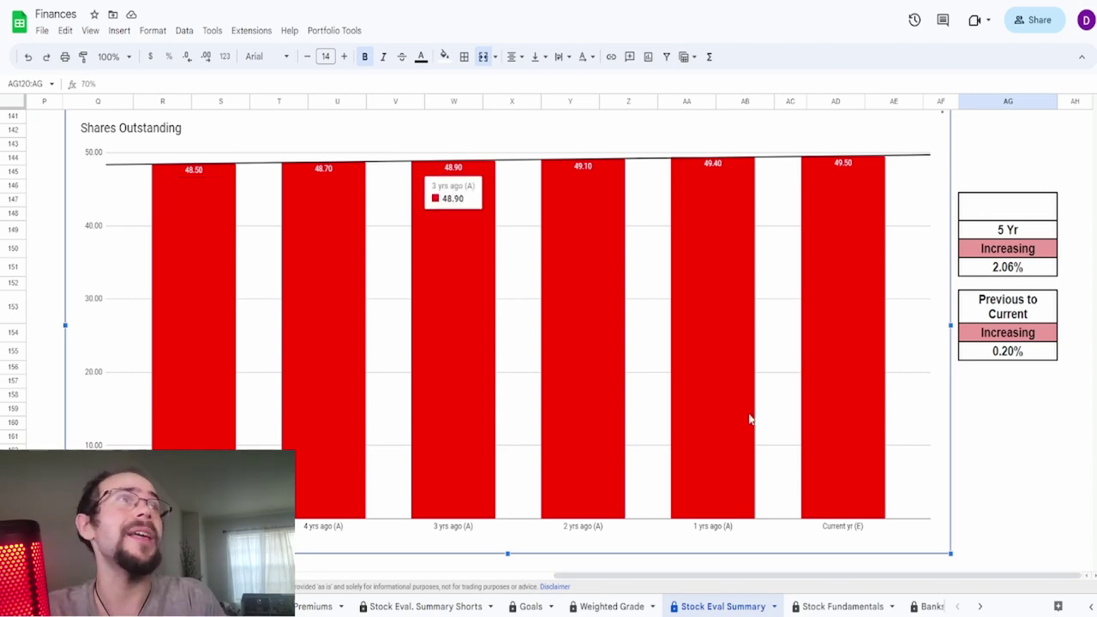
mouse_move(862, 386)
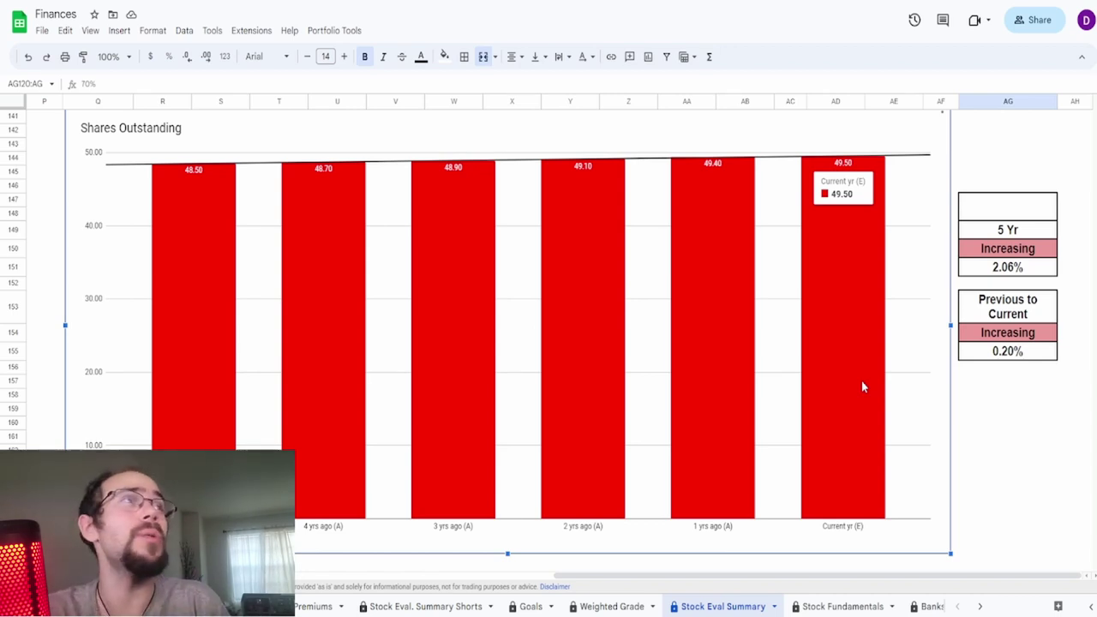
click(1007, 268)
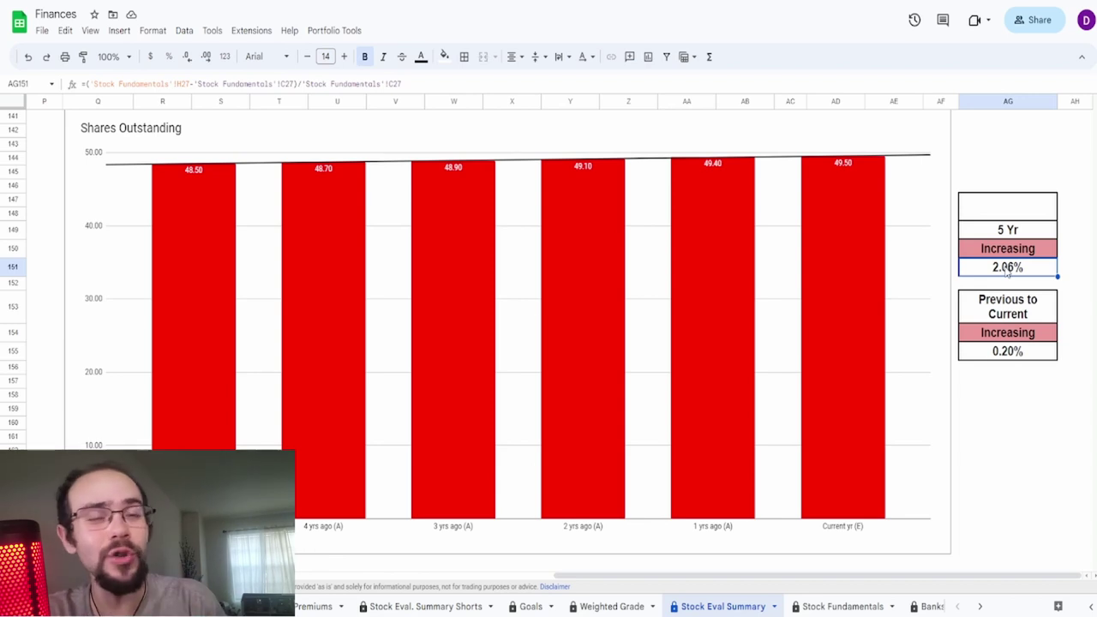
click(1027, 351)
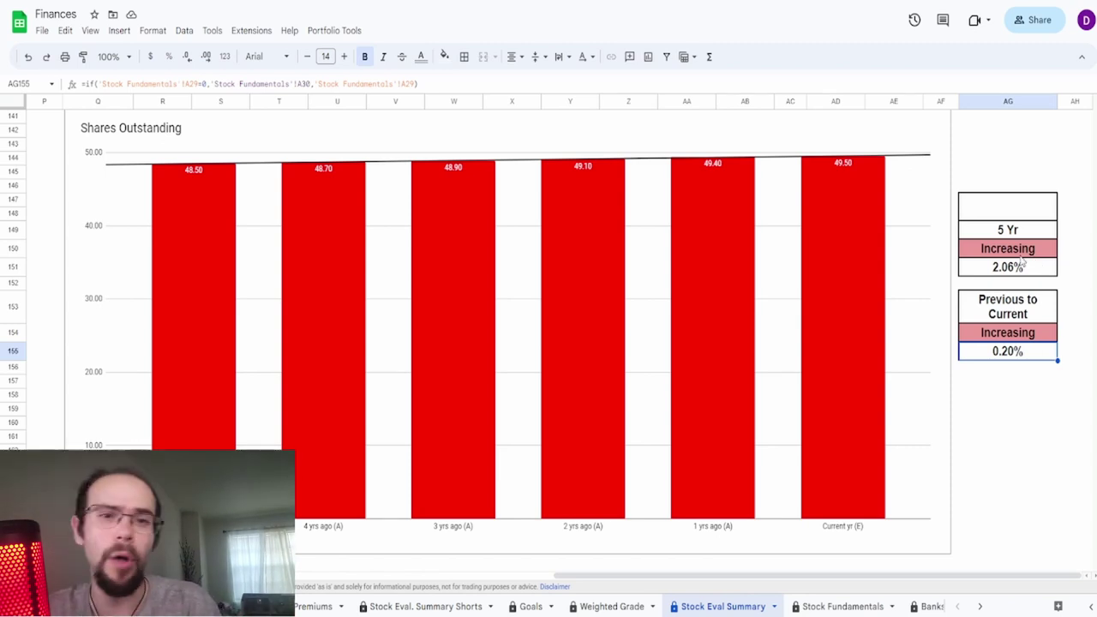
click(1011, 212)
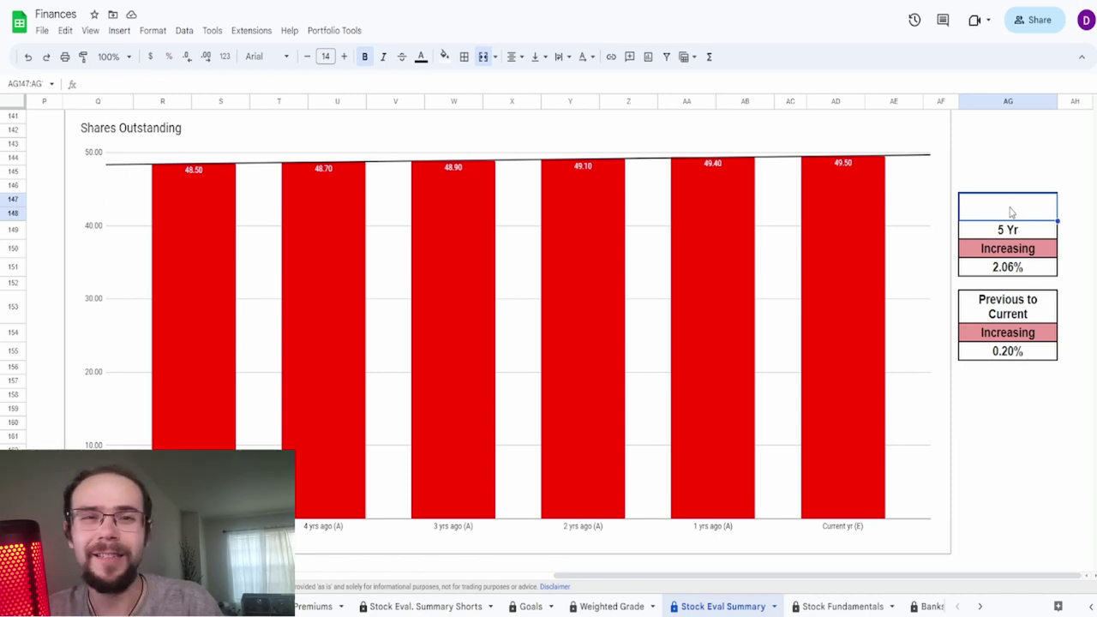
text(80%)
key(ctrl+Return)
Review the Cash and Equivalent chart's current-year bar and the average cash figure beside it
scroll(1052, 317, down, 1)
scroll(1025, 341, down, 5)
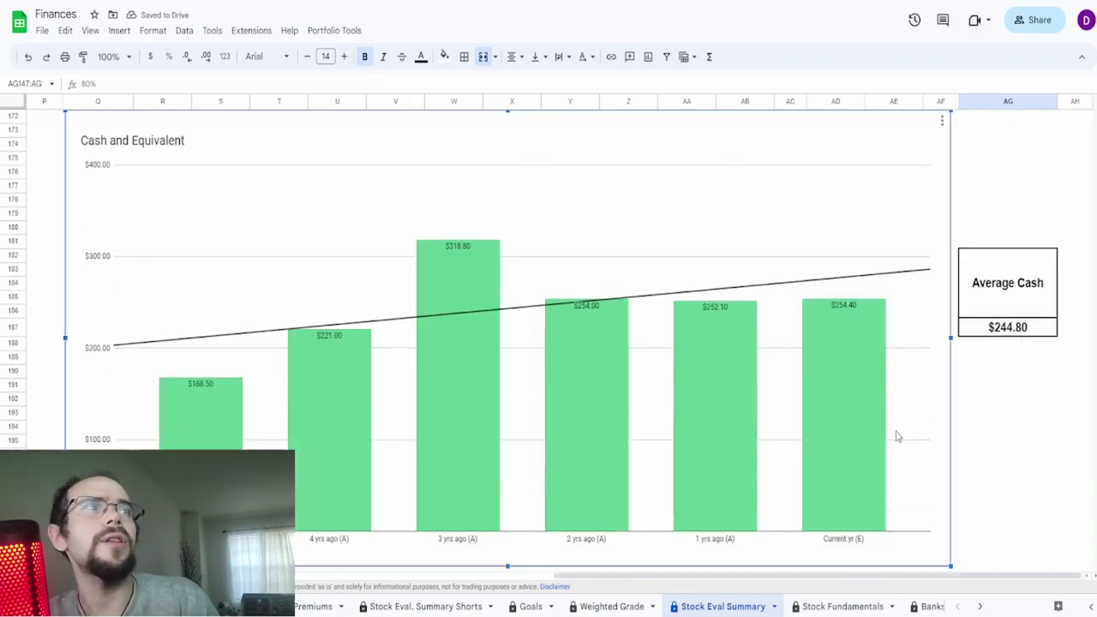
click(855, 422)
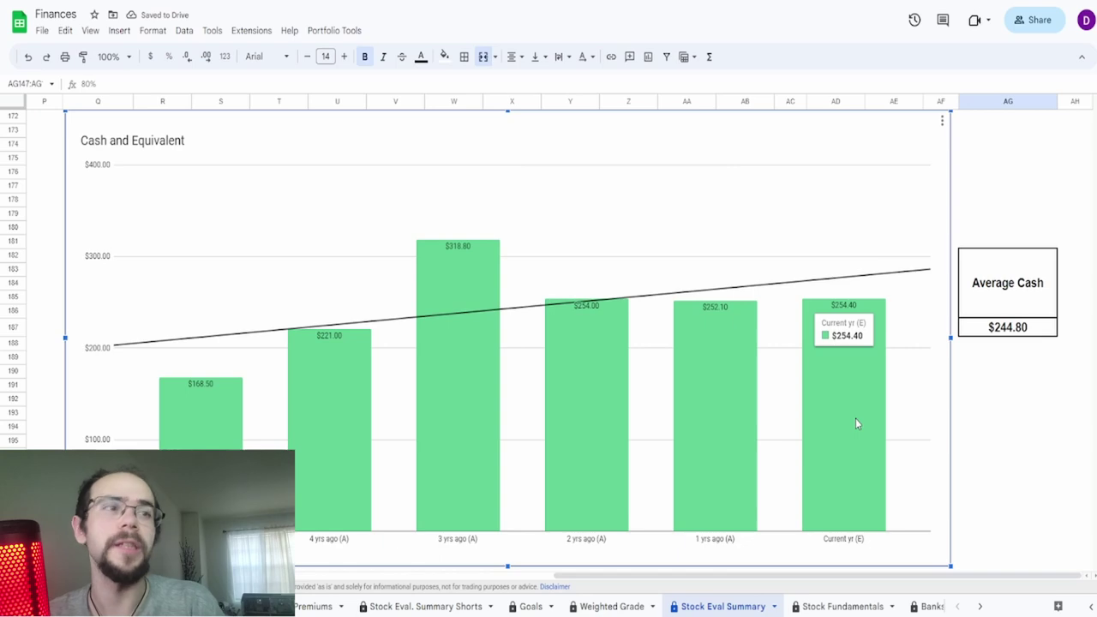
click(982, 329)
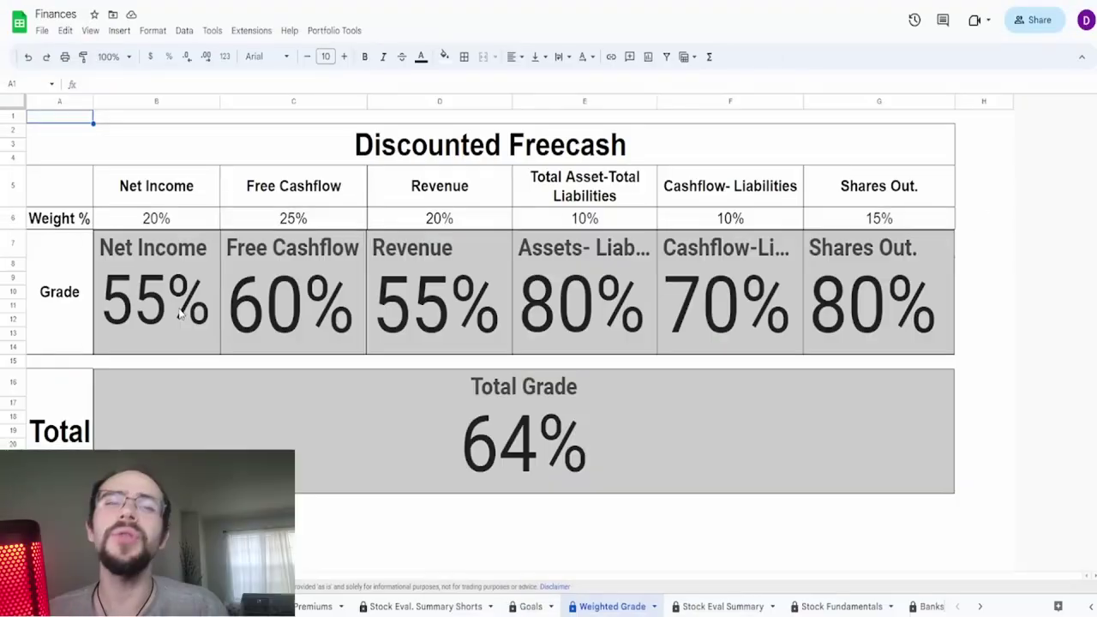
Review the individual category grades and the Total Grade in the Weighted Grade sheet
click(180, 314)
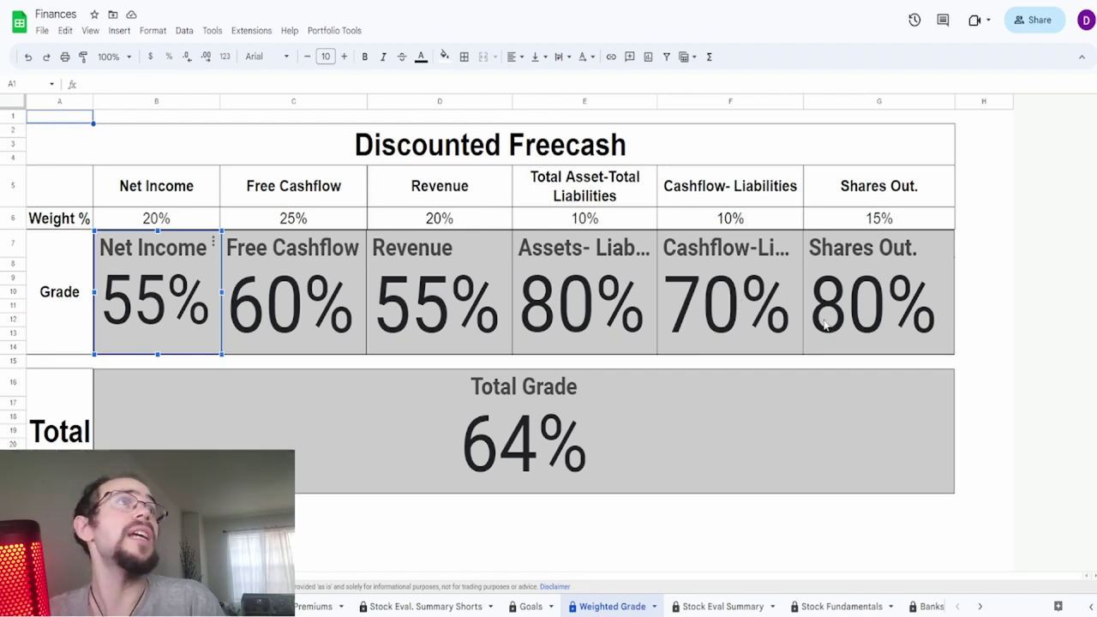
click(679, 390)
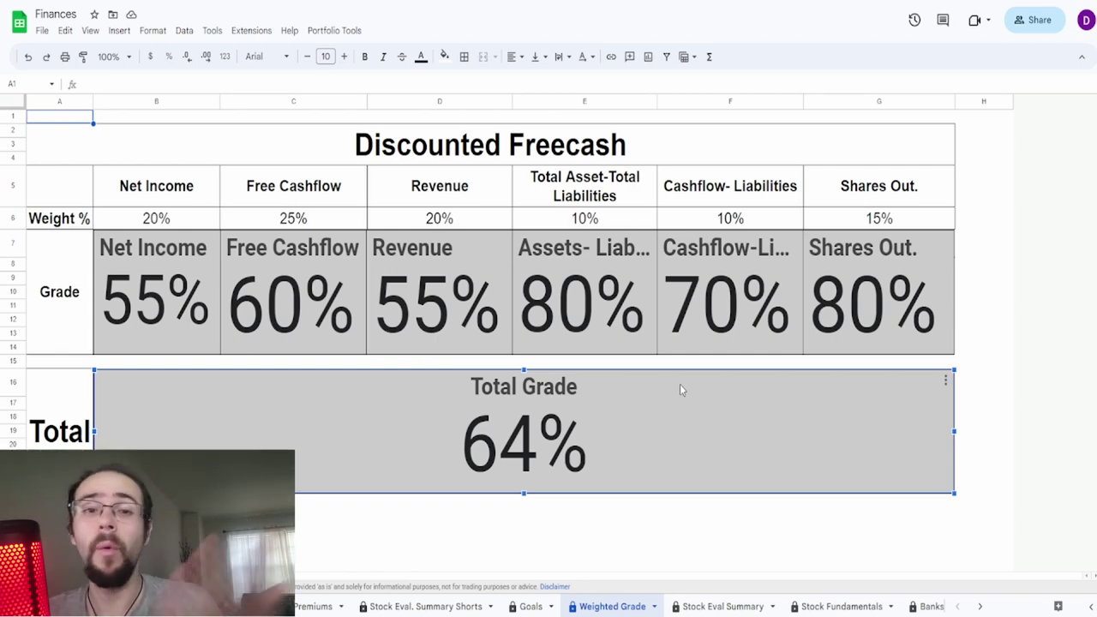
click(489, 300)
click(199, 285)
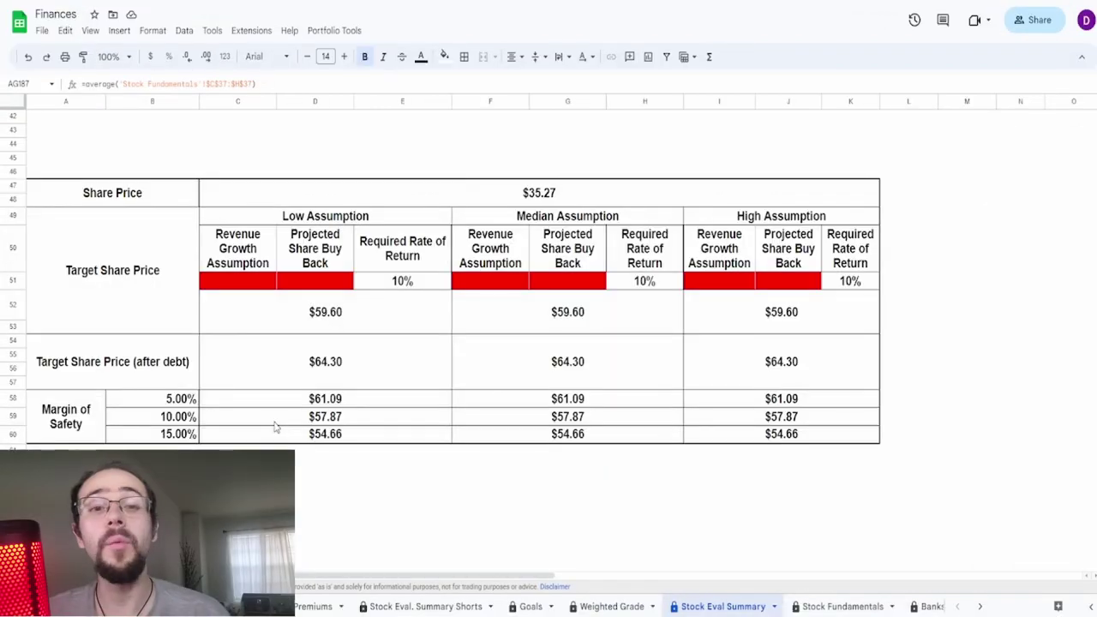
Check the Low Assumption target prices before and after debt in Stock Eval Summary, and set the Median Assumption's Projected Share Buy Back to -2%
click(350, 310)
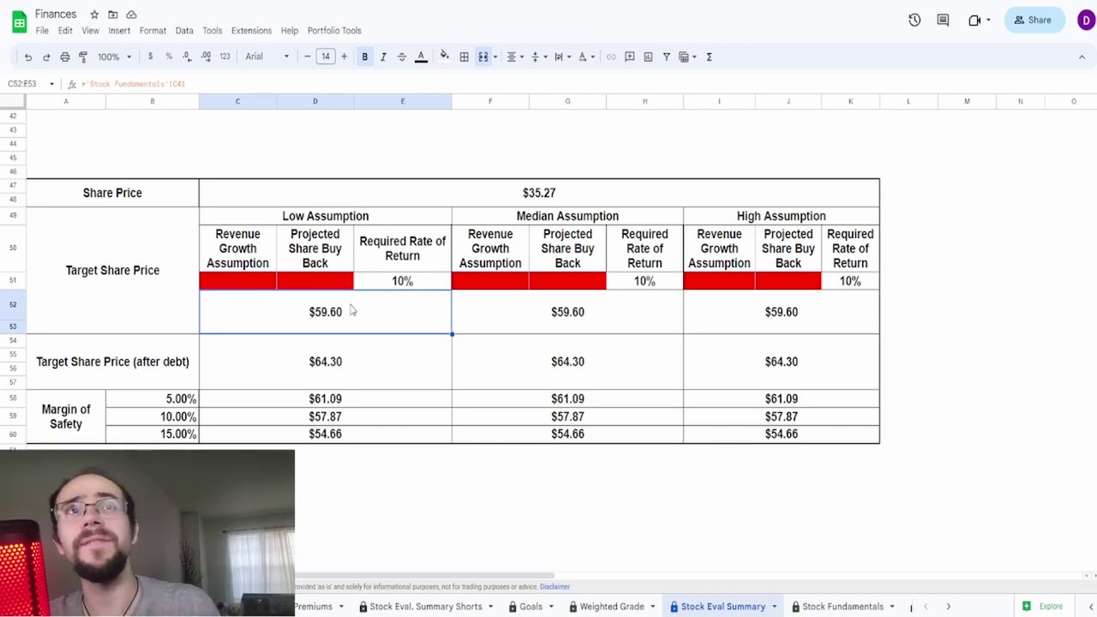
click(346, 355)
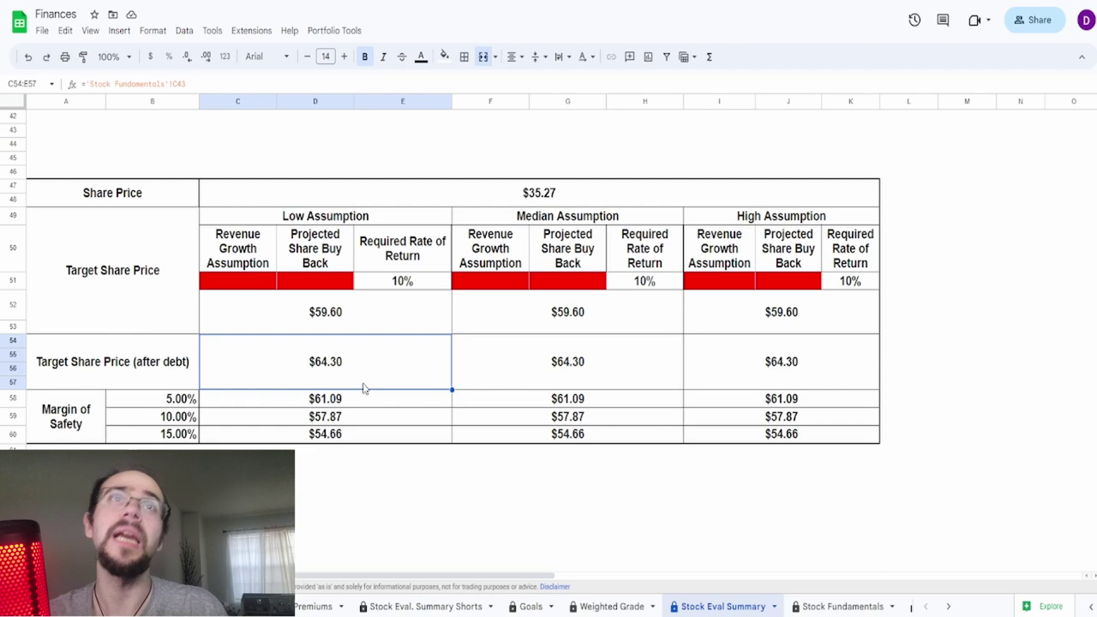
click(551, 280)
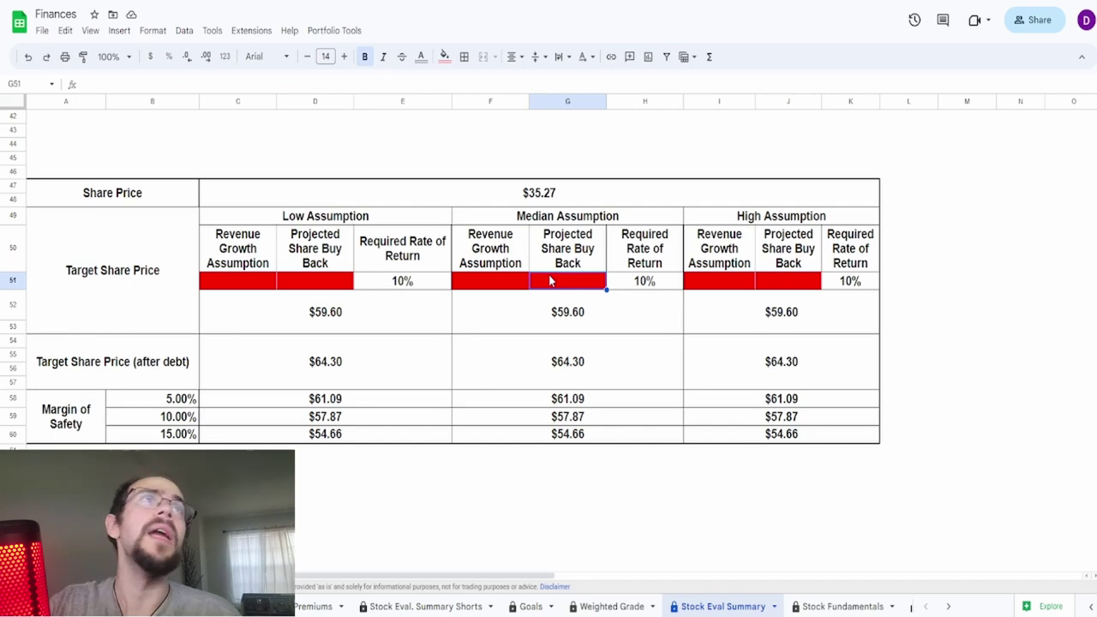
text(2%)
key(Return)
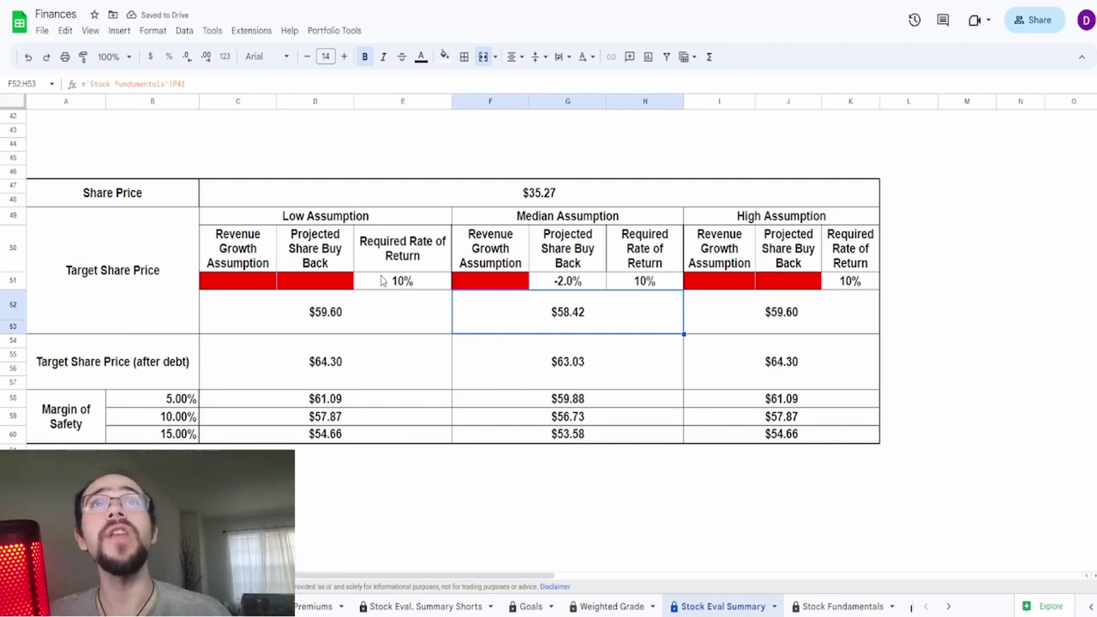
Set the Projected Share Buy Back to -3% for the Low Assumption and -1% for the High Assumption
click(302, 279)
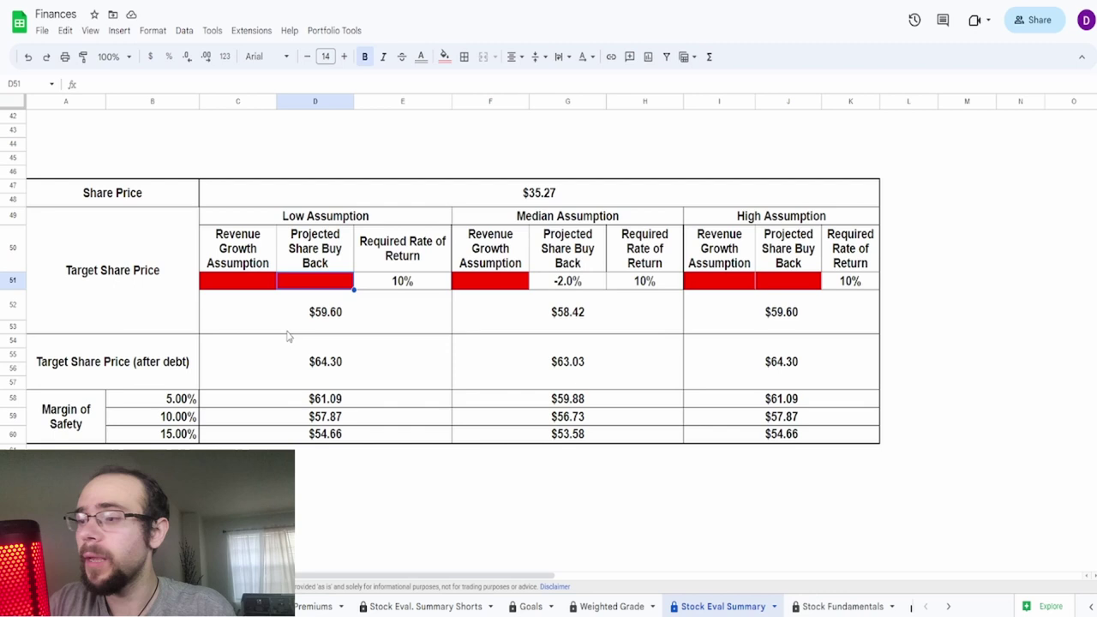
text(-3%)
key(Return)
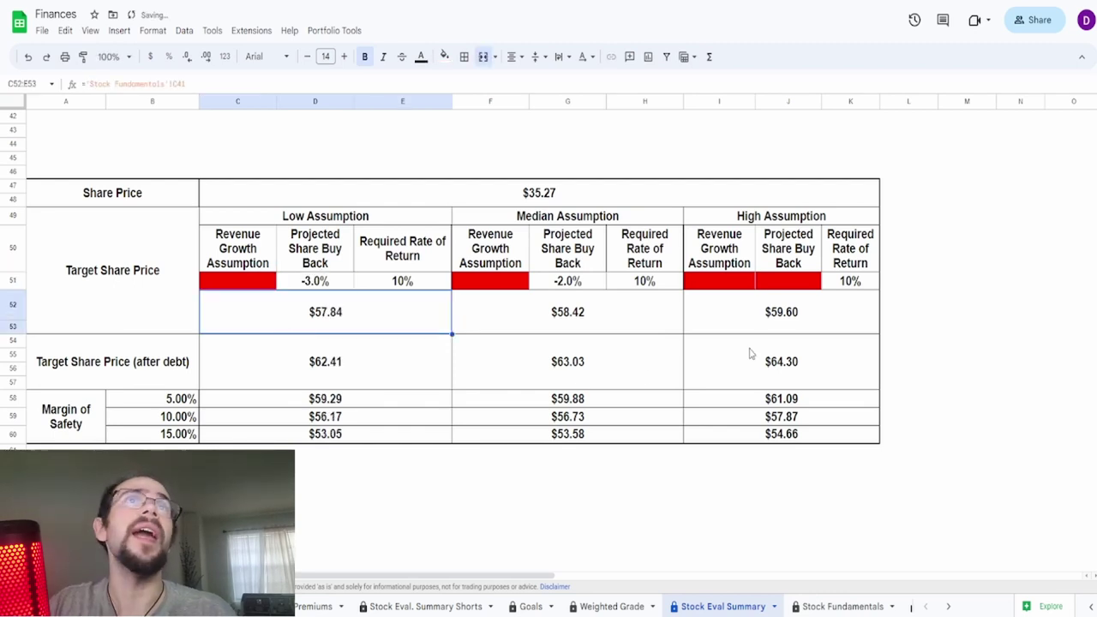
click(787, 286)
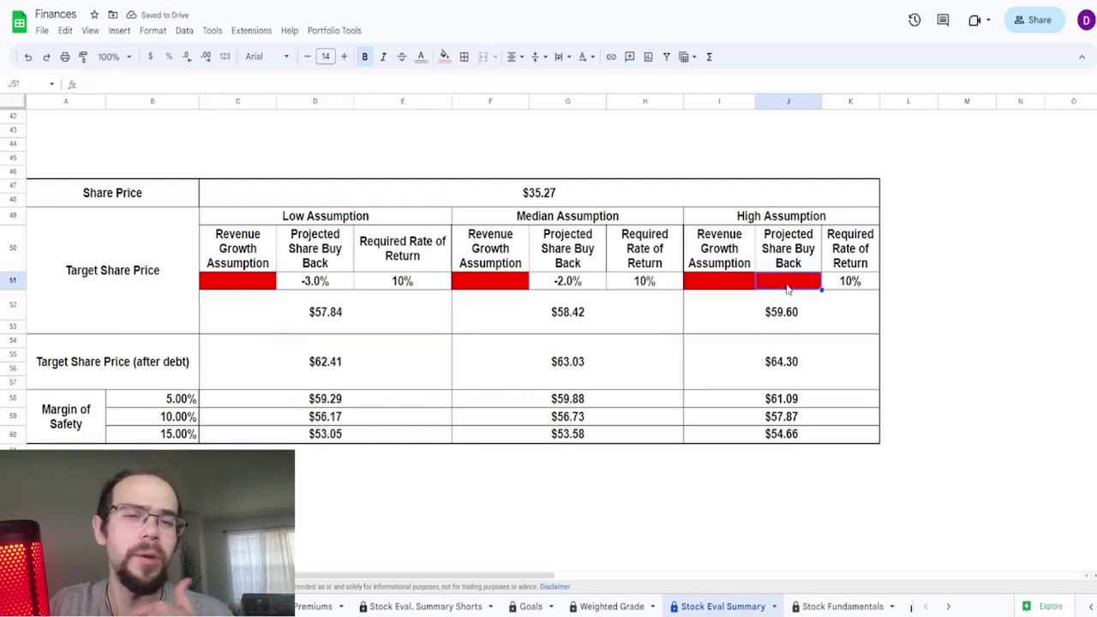
text(-)
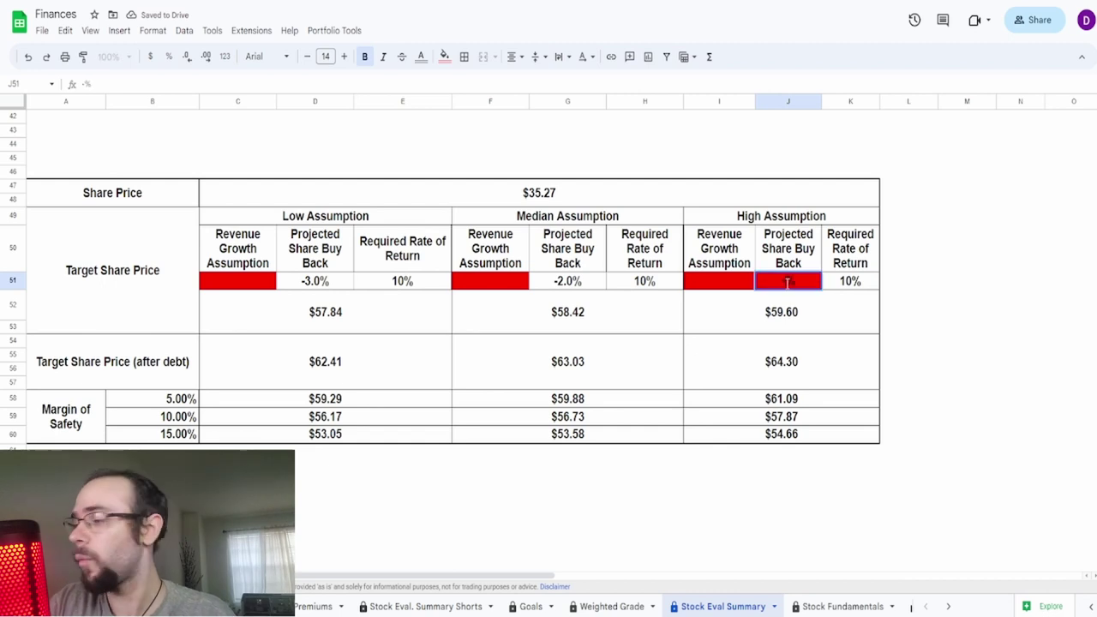
text(1)
key(Return)
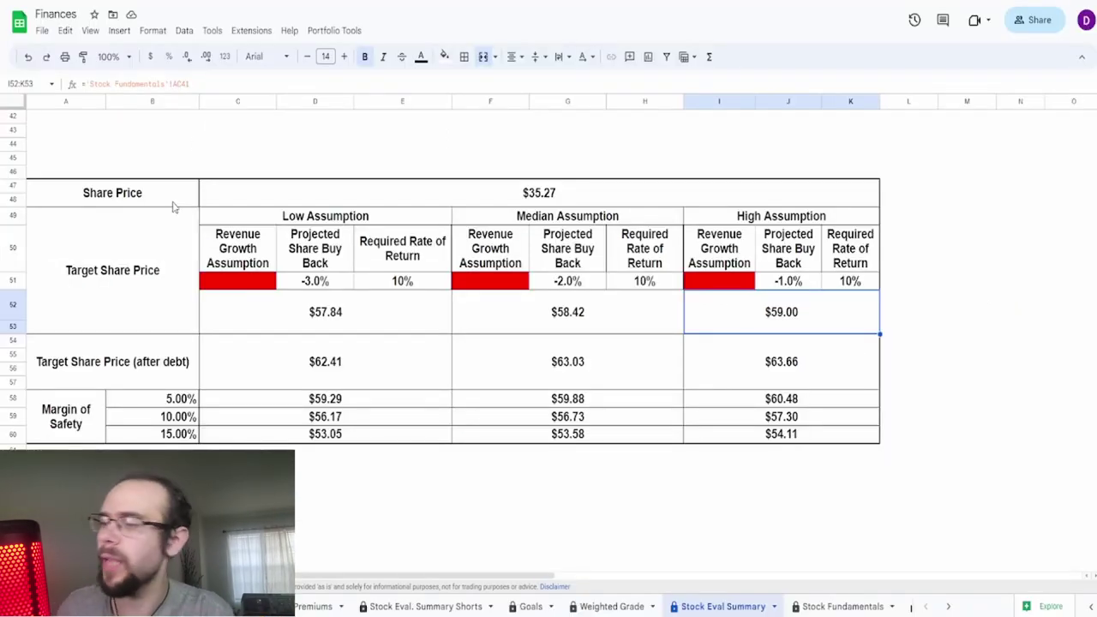
Set the Revenue Growth Assumption to 0.25% for the Low Assumption and 0.5% for the Median Assumption
click(230, 283)
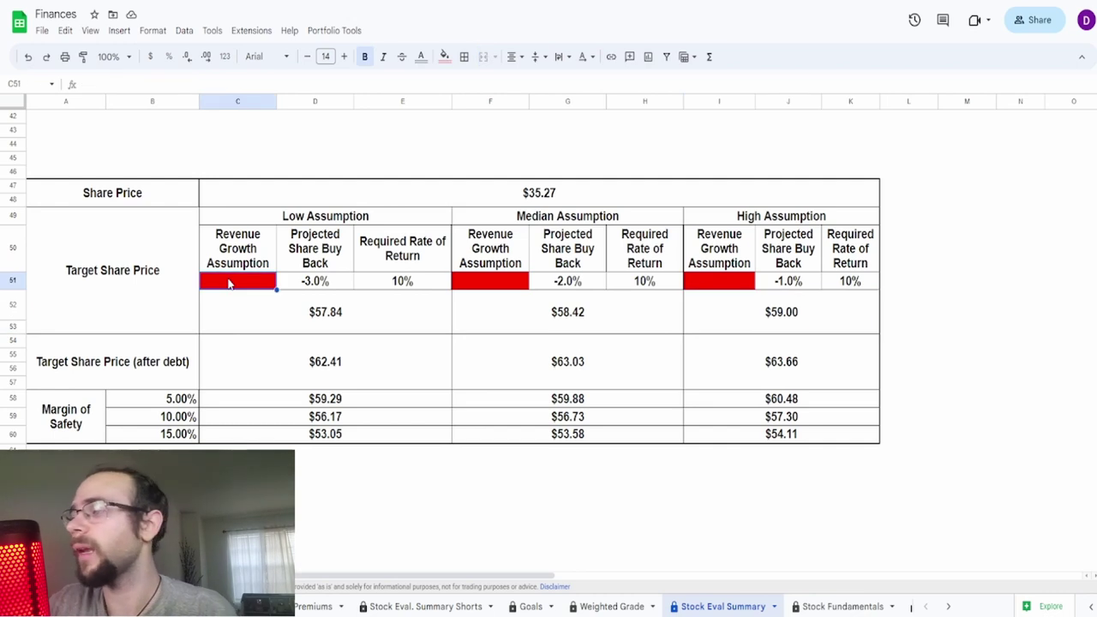
text(0.25)
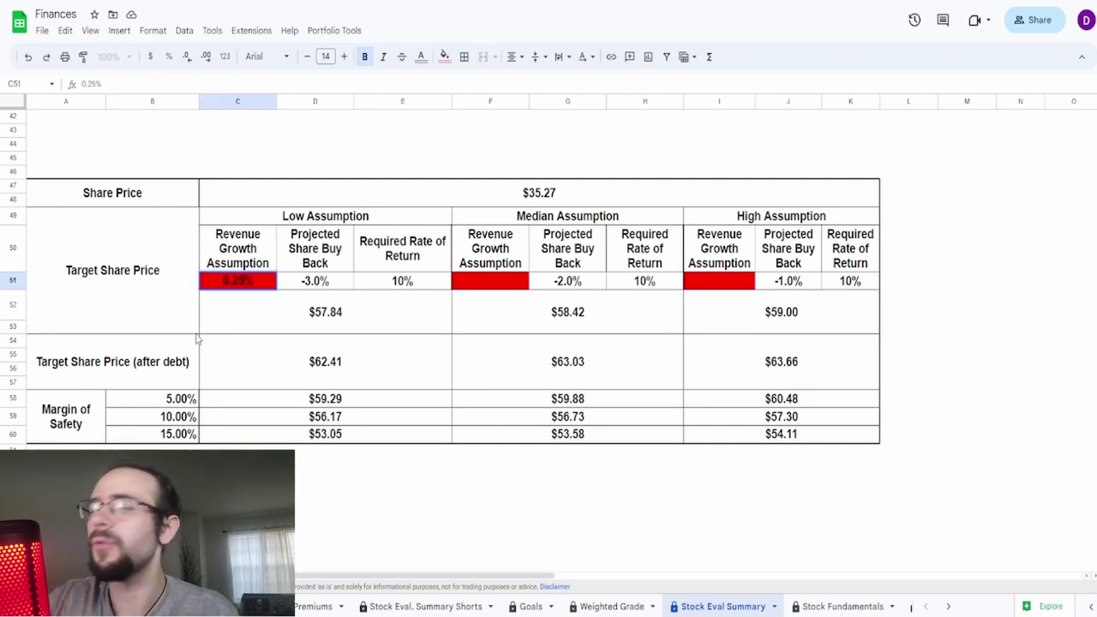
key(Return)
click(514, 284)
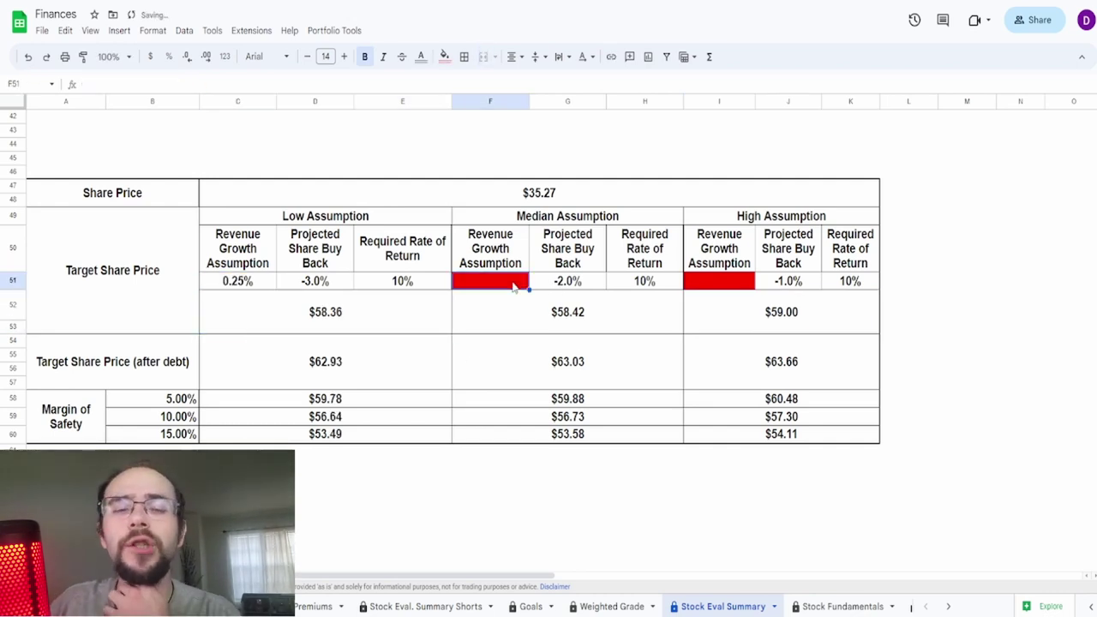
text(0.5)
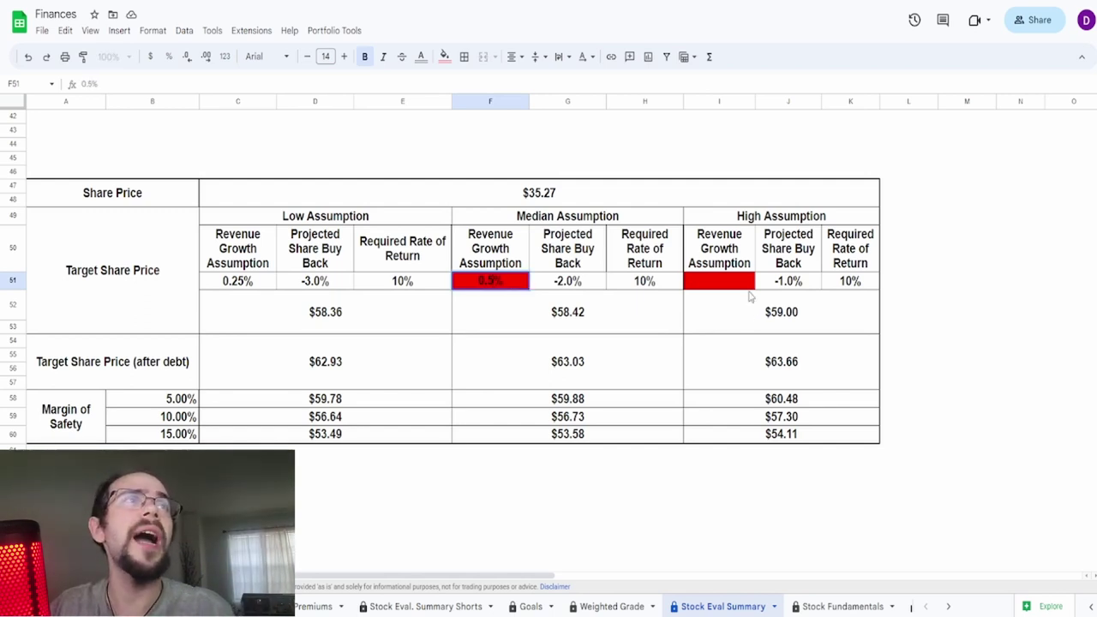
Set the High Assumption's Revenue Growth Assumption to 0.75% and display it with two decimal places
click(751, 288)
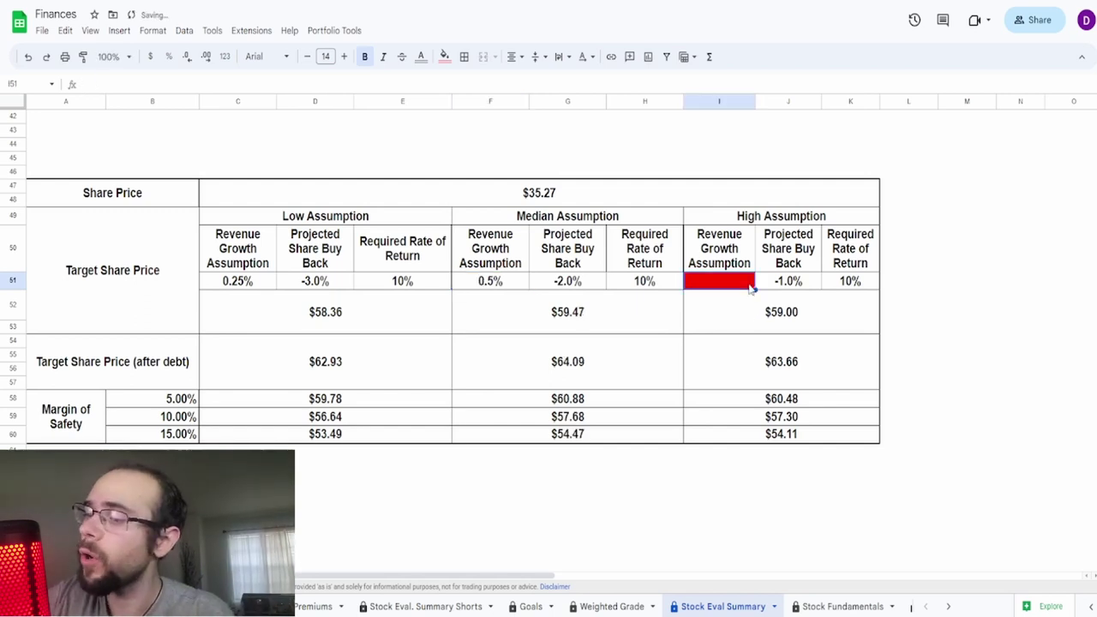
text(0.)
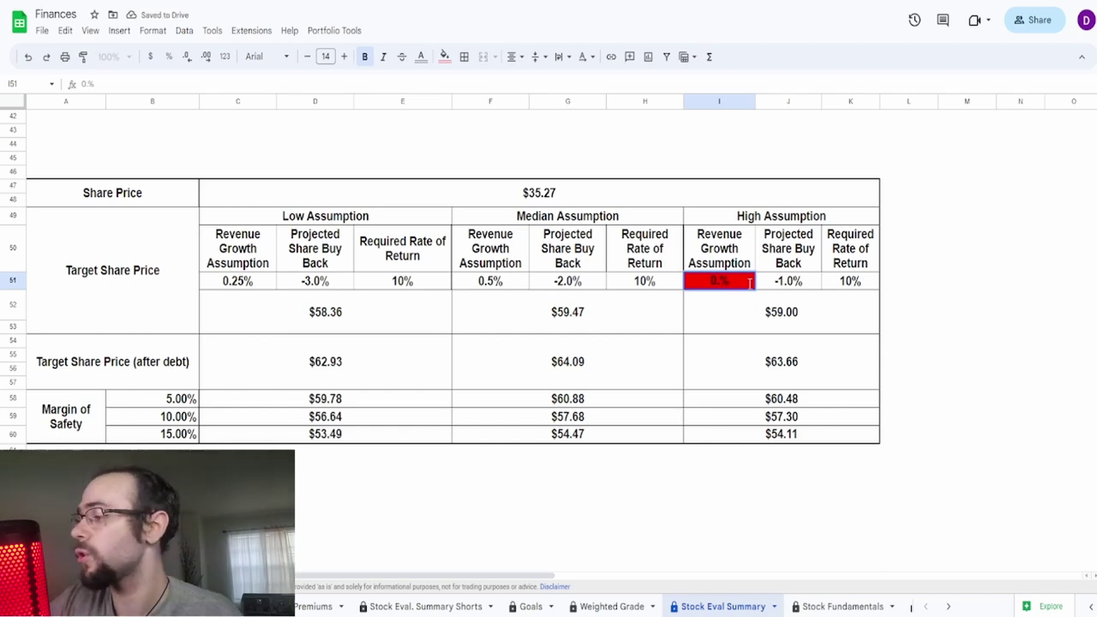
text(8)
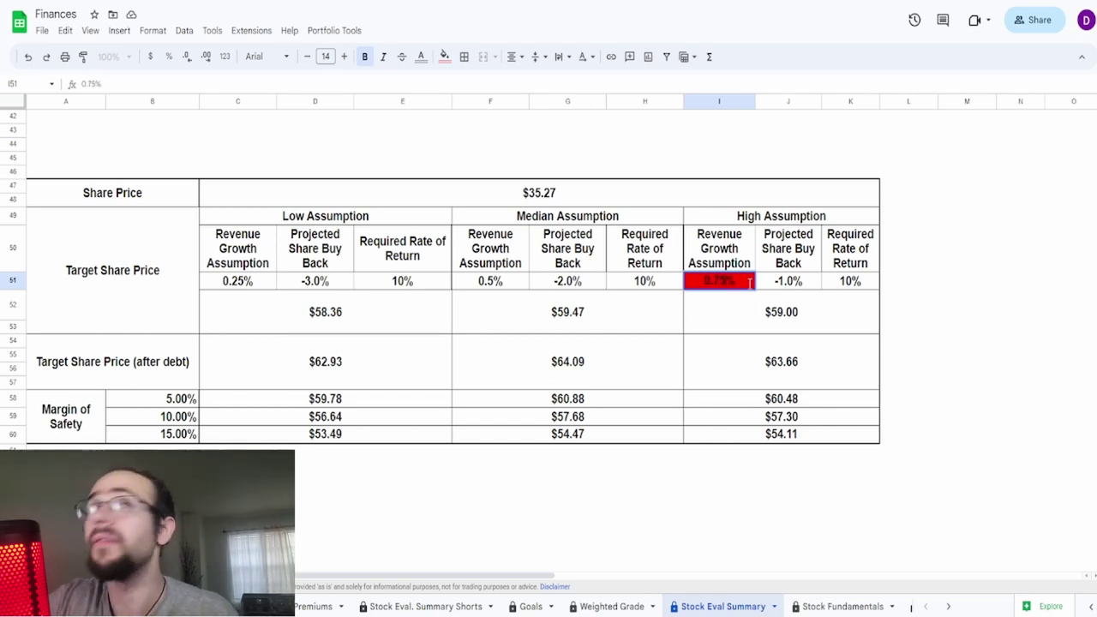
key(Return)
click(751, 286)
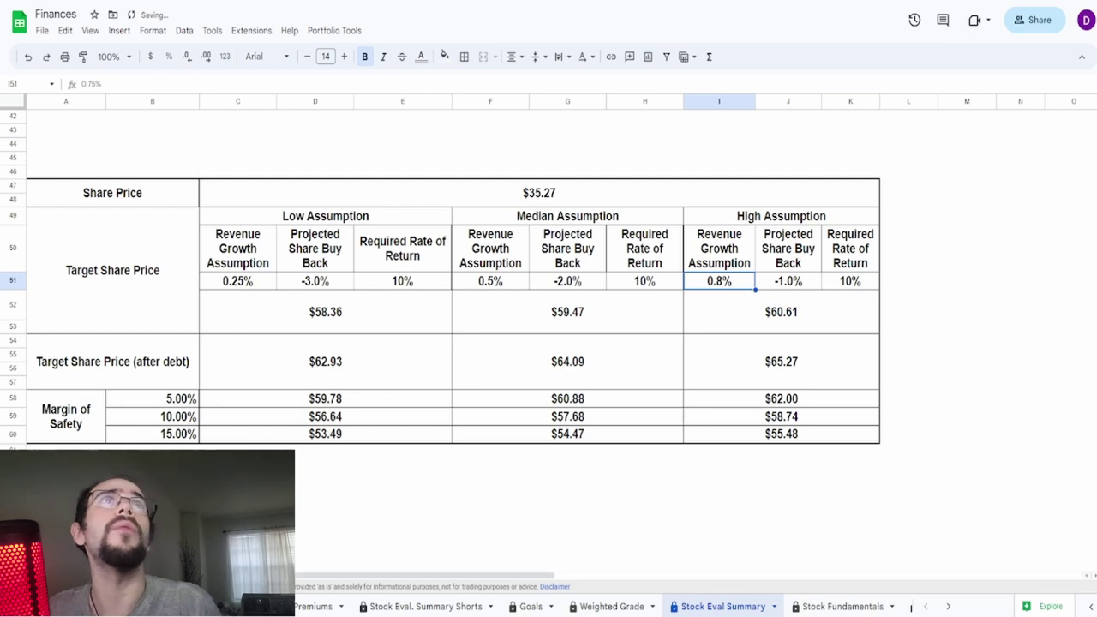
click(206, 57)
Compare the Target Share Price results under the Median, Low and High Assumptions
click(599, 320)
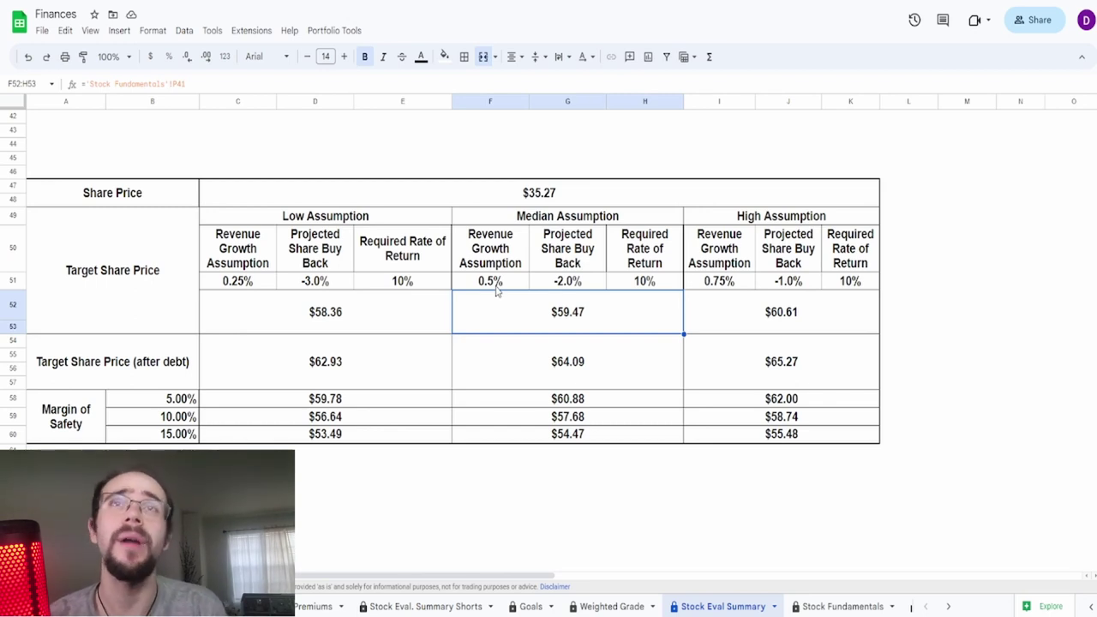
click(340, 326)
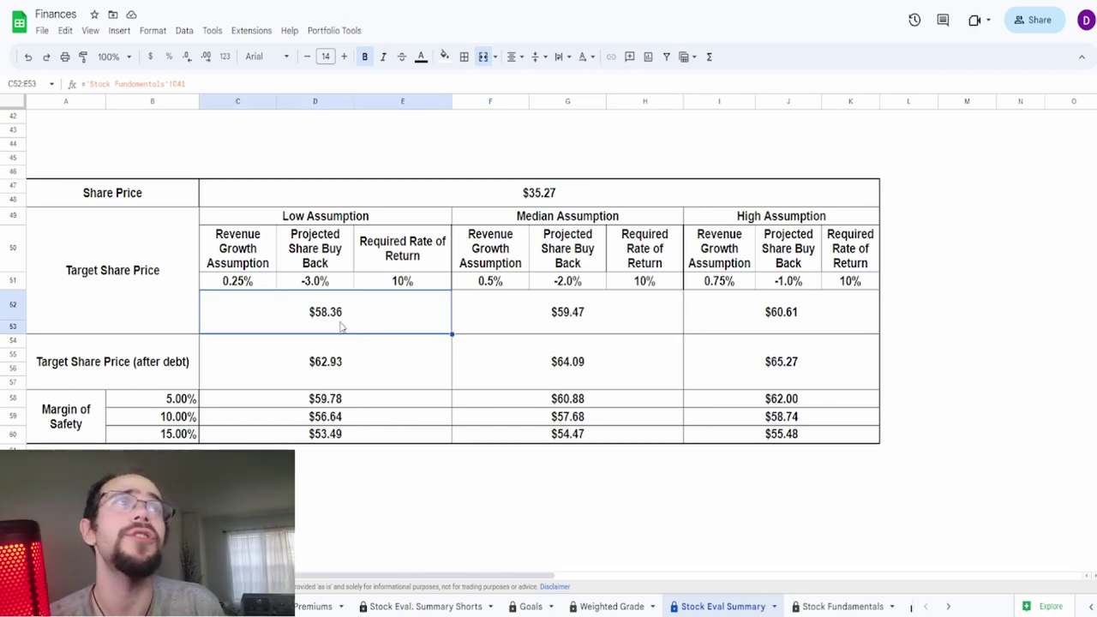
click(702, 326)
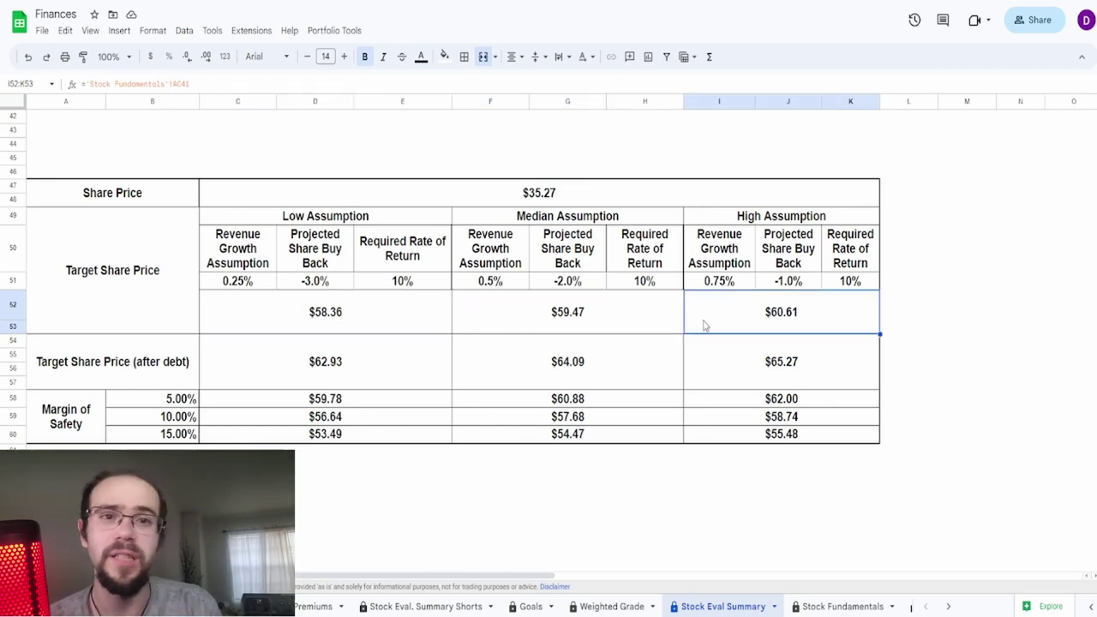
Compare the Target Share Price (after debt) and the 5%, 10% and 15% Margin of Safety prices across the assumptions
click(265, 355)
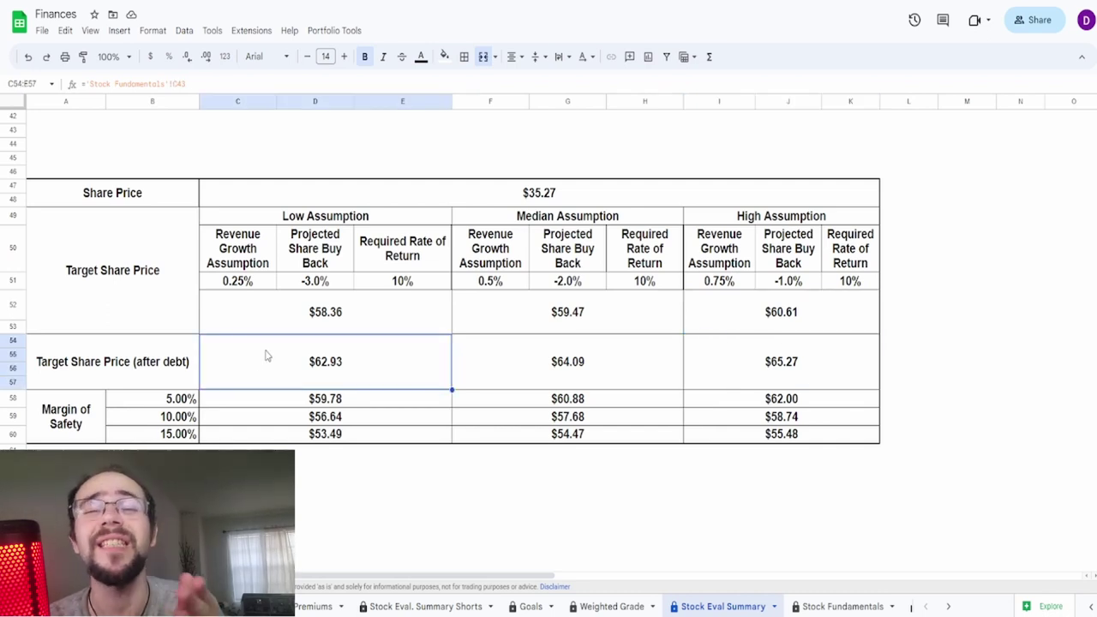
click(745, 345)
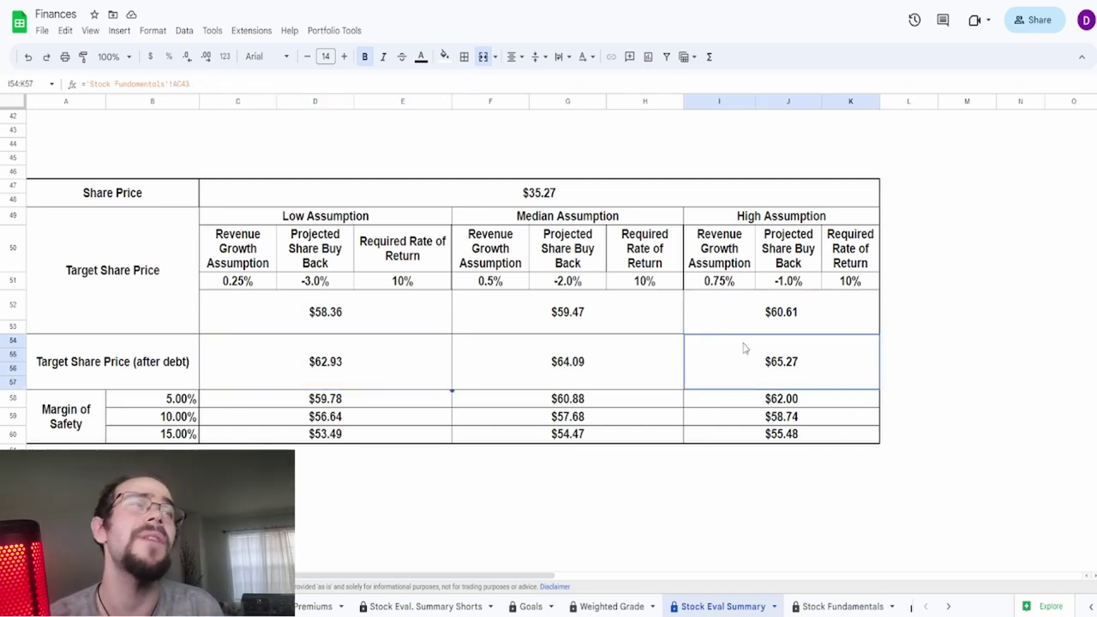
drag(152, 398, 157, 425)
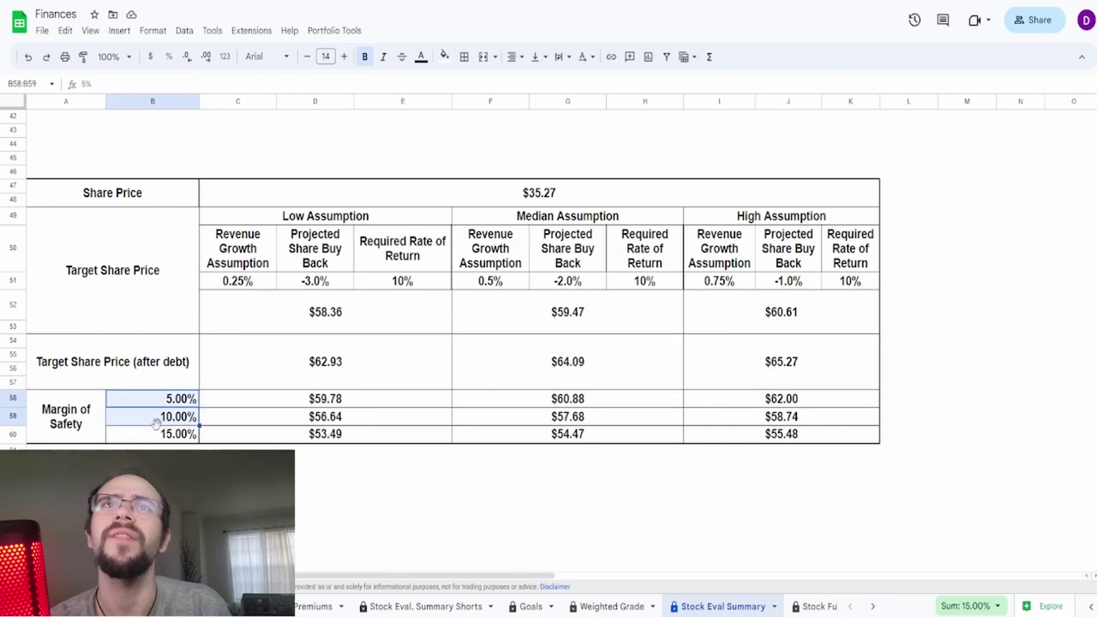
click(331, 437)
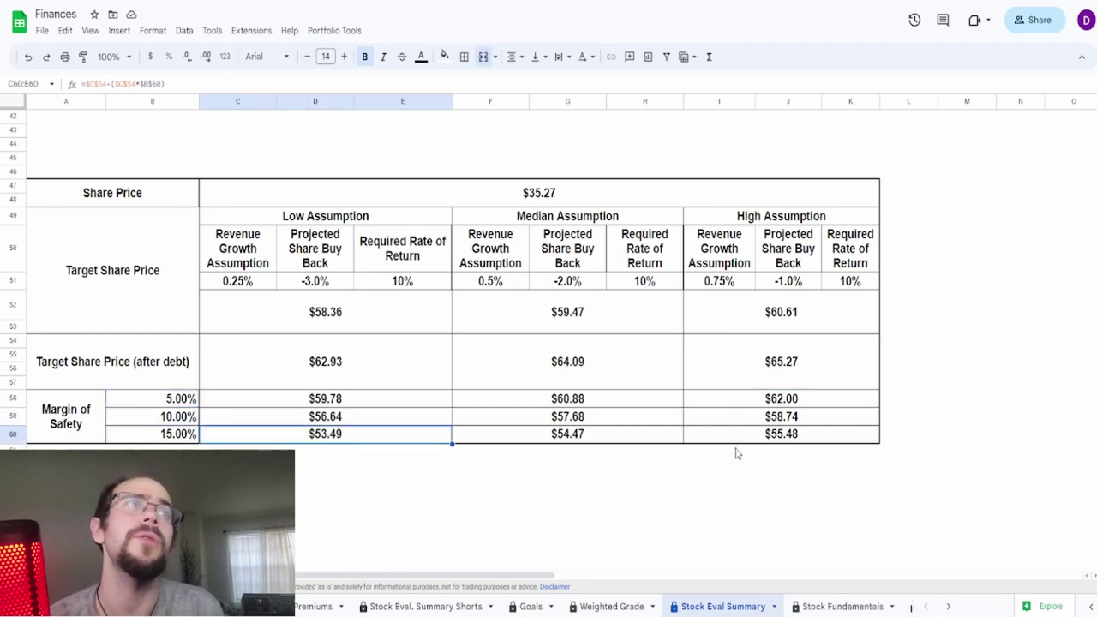
click(759, 417)
click(767, 404)
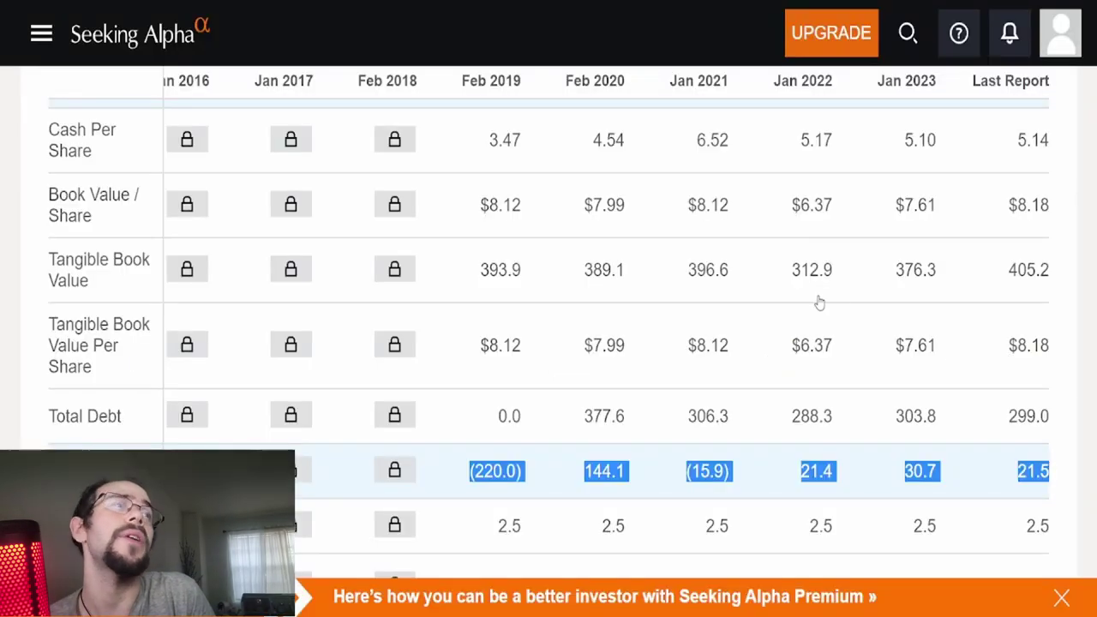
On Seeking Alpha, move from The Buckle's Balance Sheet to its Cash Flow statement and examine the figures for the most recent periods
scroll(820, 303, down, 10)
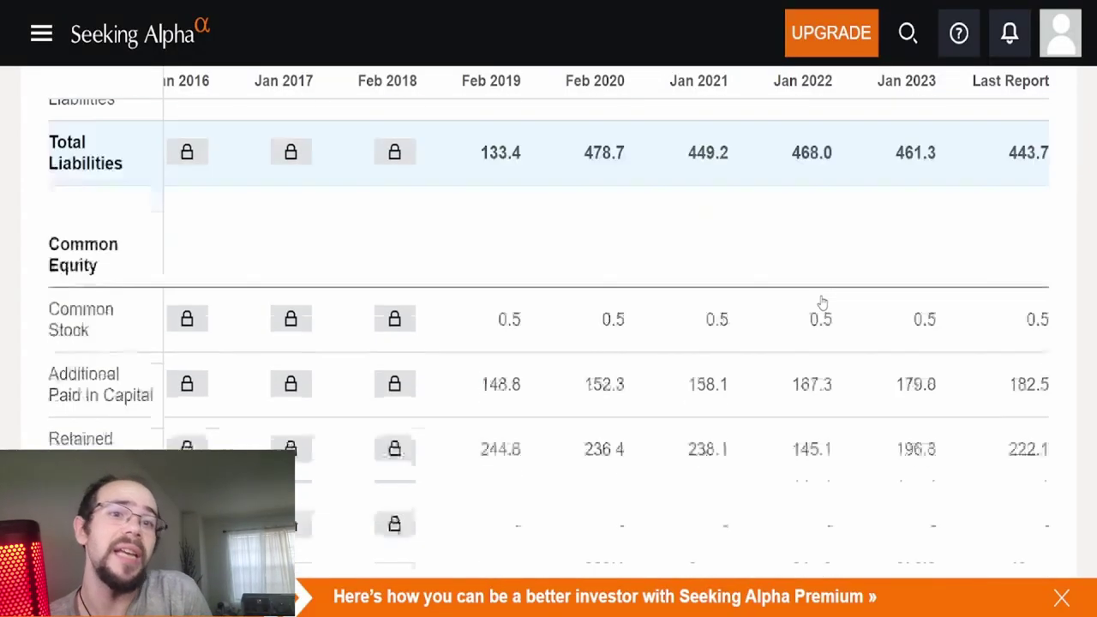
scroll(820, 304, up, 15)
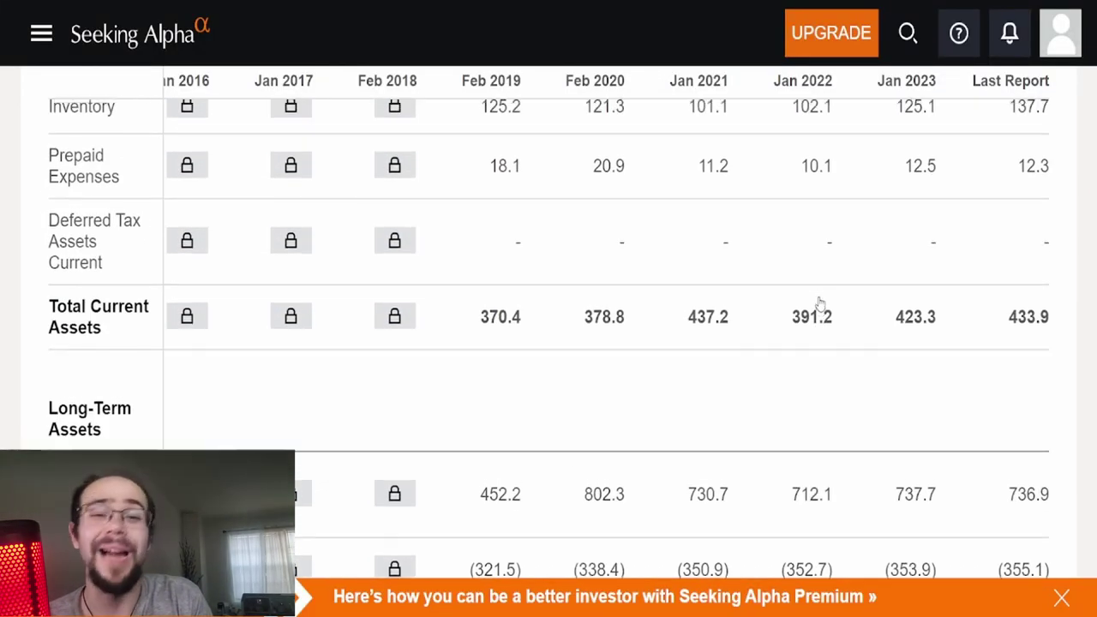
scroll(820, 303, up, 3)
scroll(820, 303, up, 5)
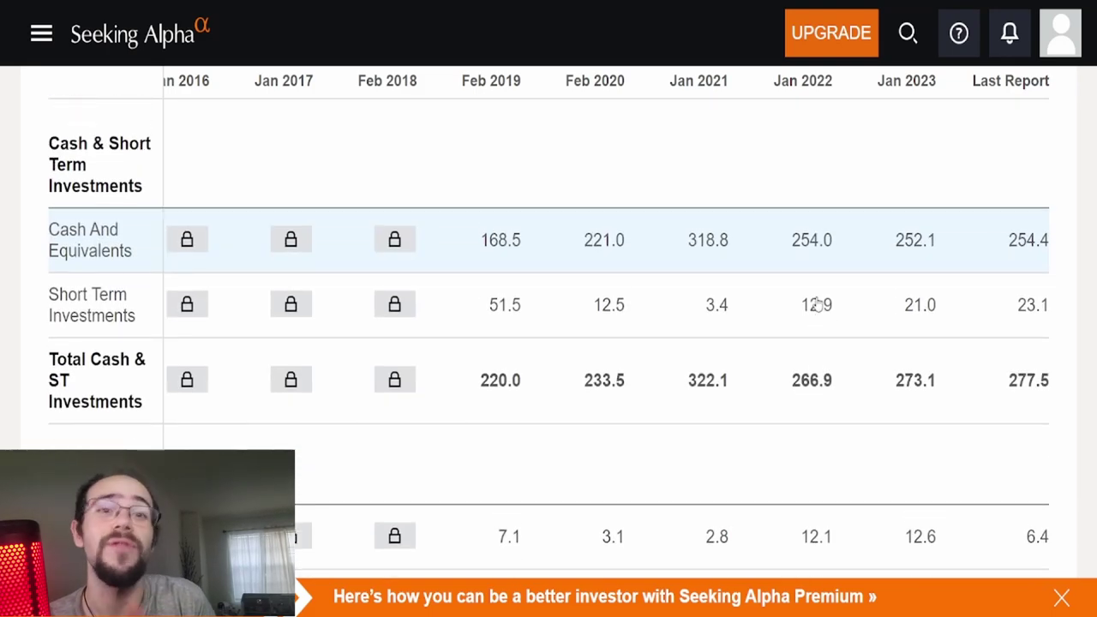
scroll(818, 304, up, 5)
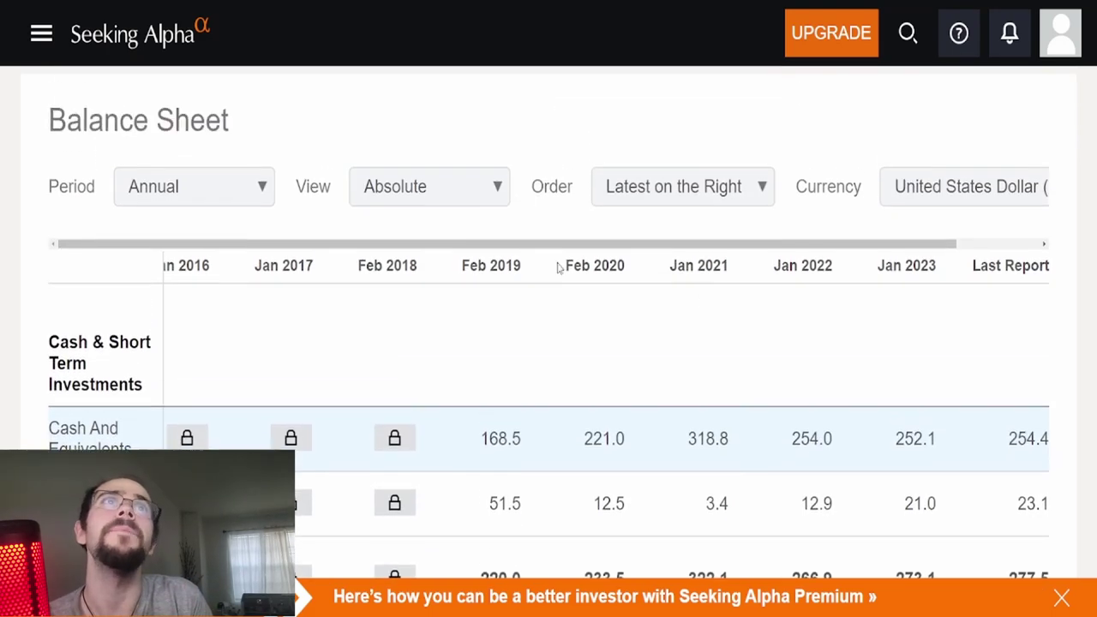
scroll(387, 159, up, 2)
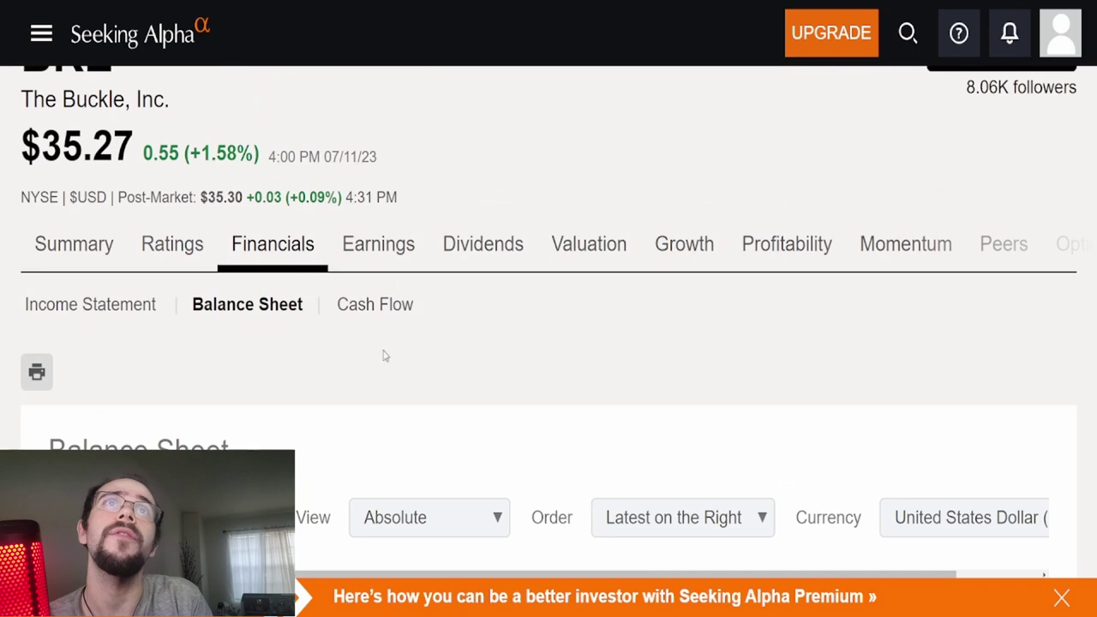
click(377, 305)
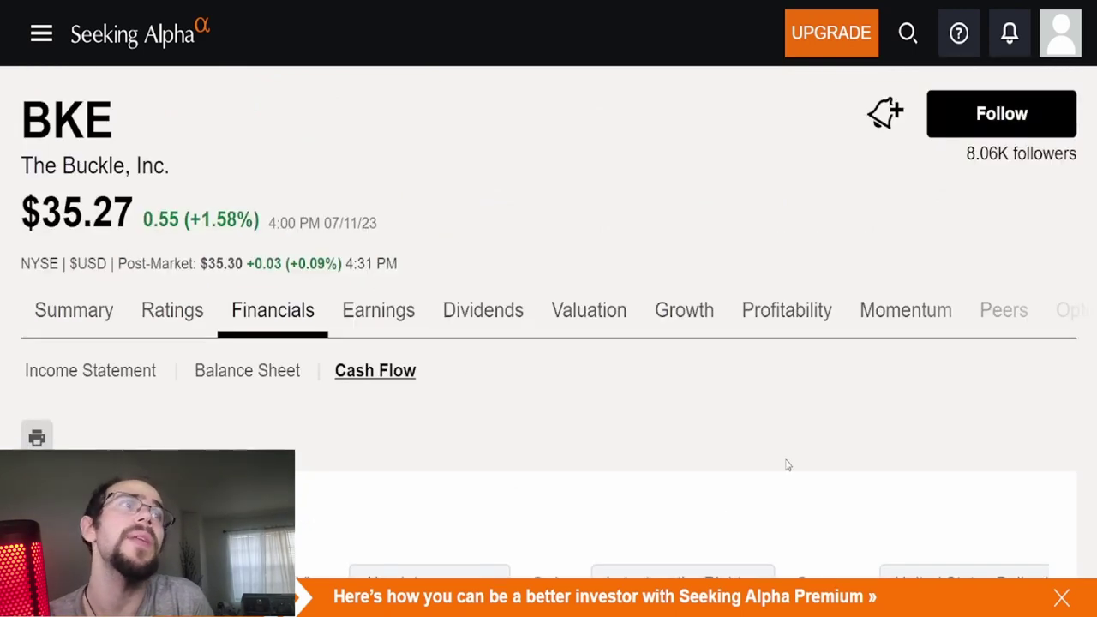
scroll(943, 429, down, 5)
drag(808, 333, 1048, 318)
click(1032, 334)
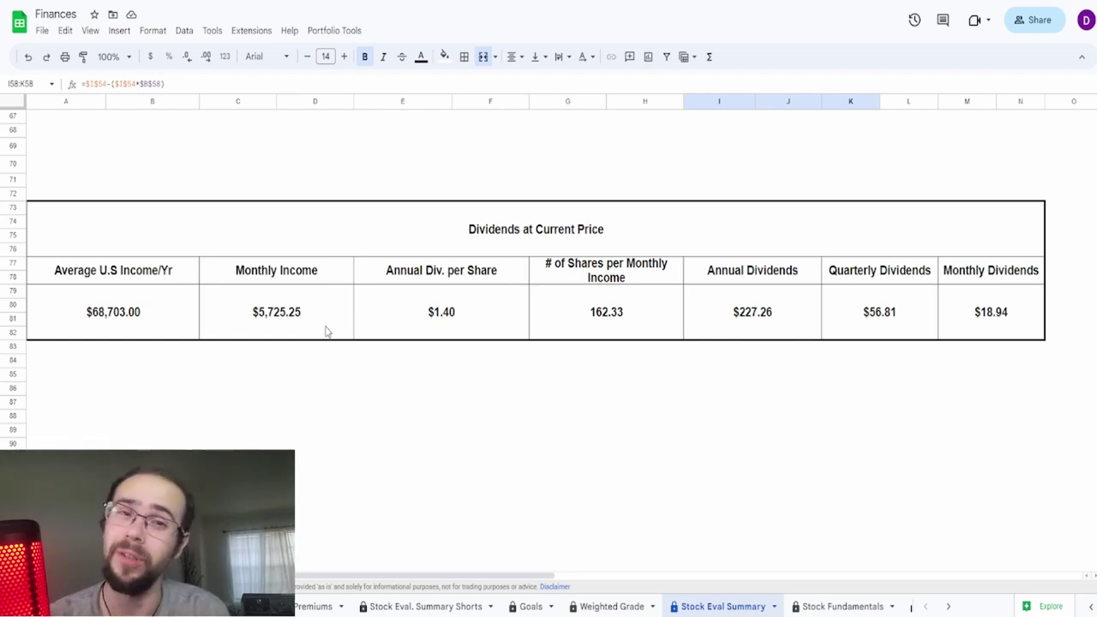
In the Stock Eval Summary sheet, review the Monthly Income and Annual Dividends figures under Dividends at Current Price
click(325, 331)
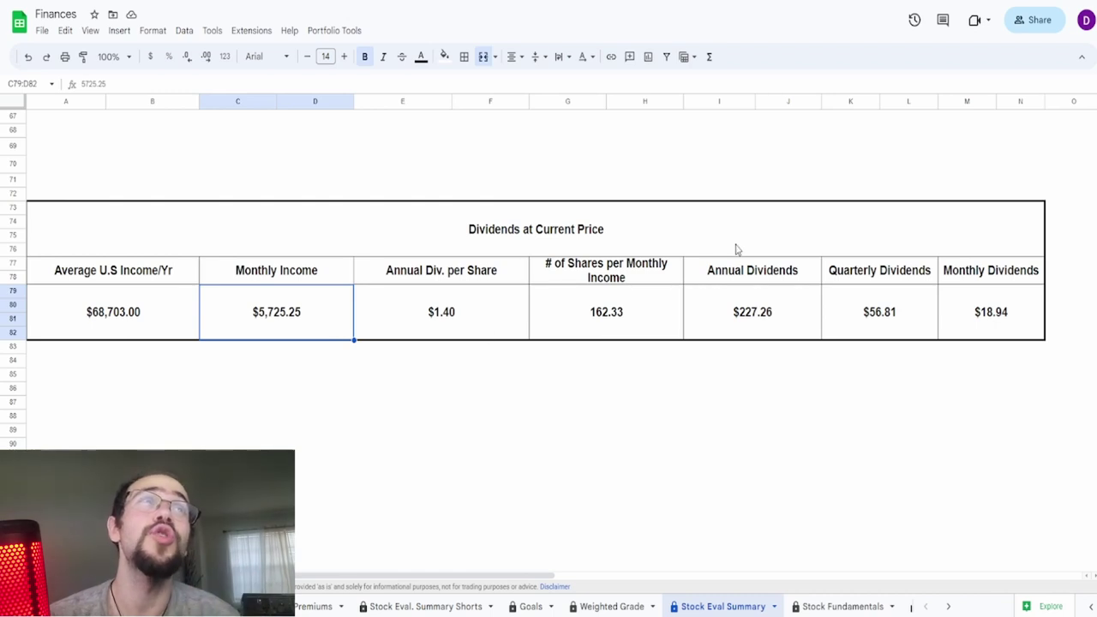
click(757, 302)
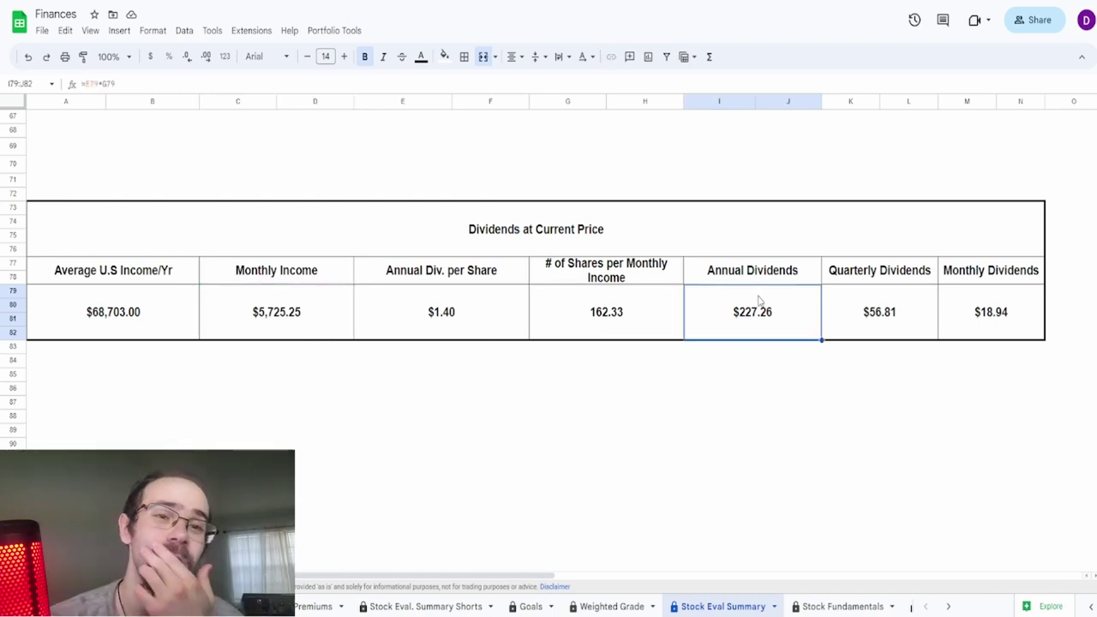